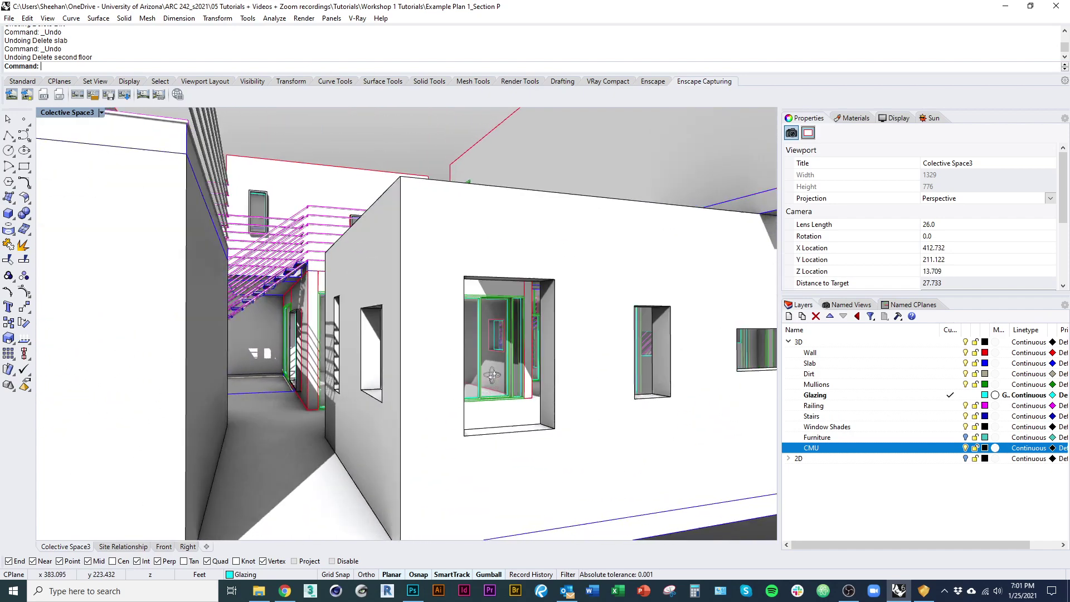
# Review the Enscape visual settings for rendering and image capture, including resolution and the Object-ID, Material-ID and Depth Channel export.
pyautogui.moveTo(697, 413); pyautogui.dragTo(688, 414, button='right')
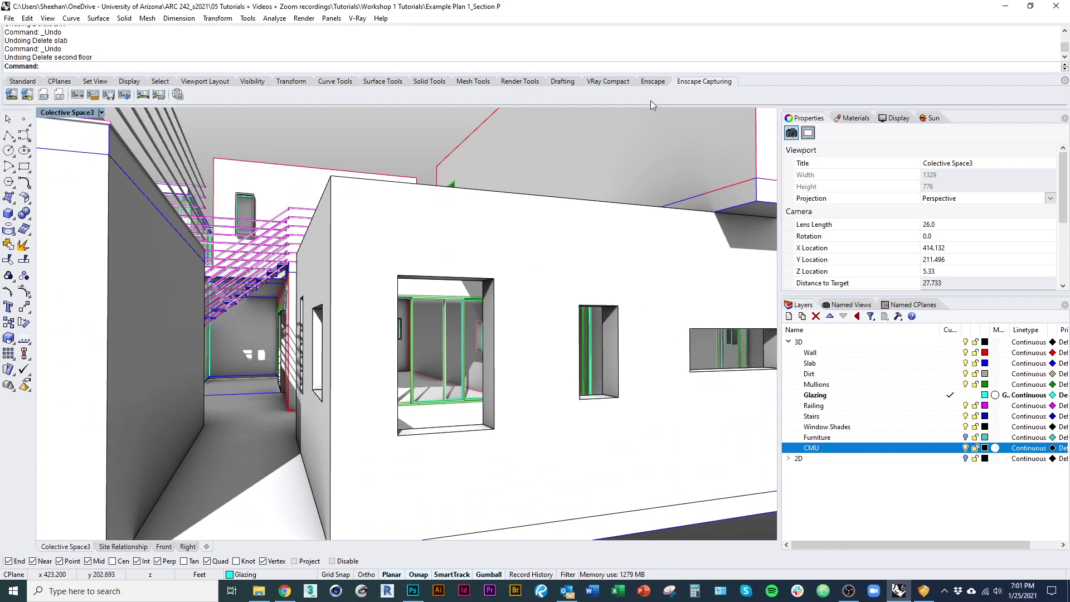
pyautogui.click(653, 81)
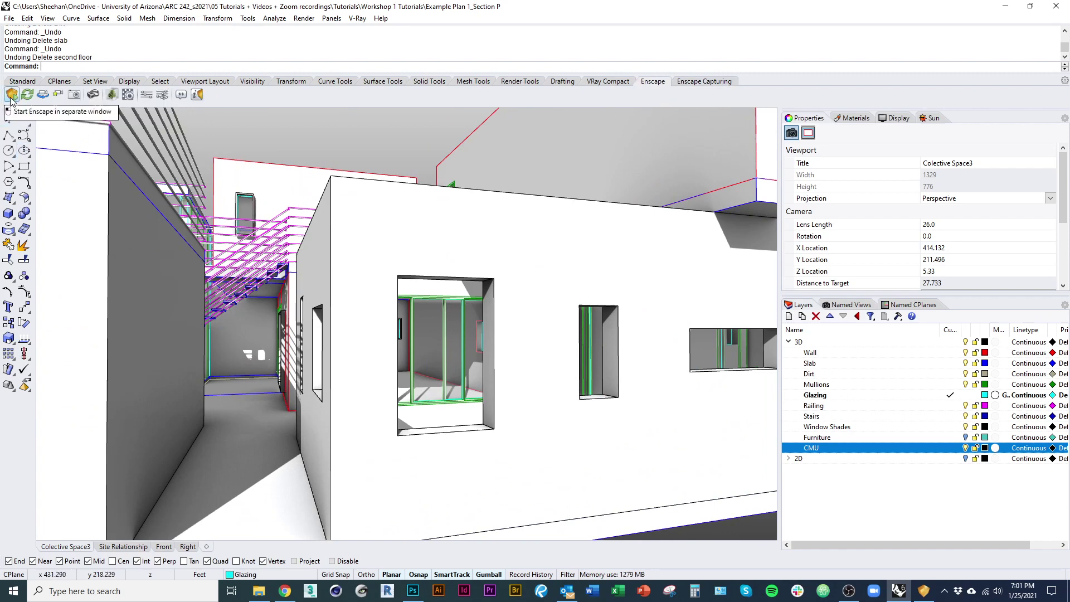
pyautogui.click(162, 95)
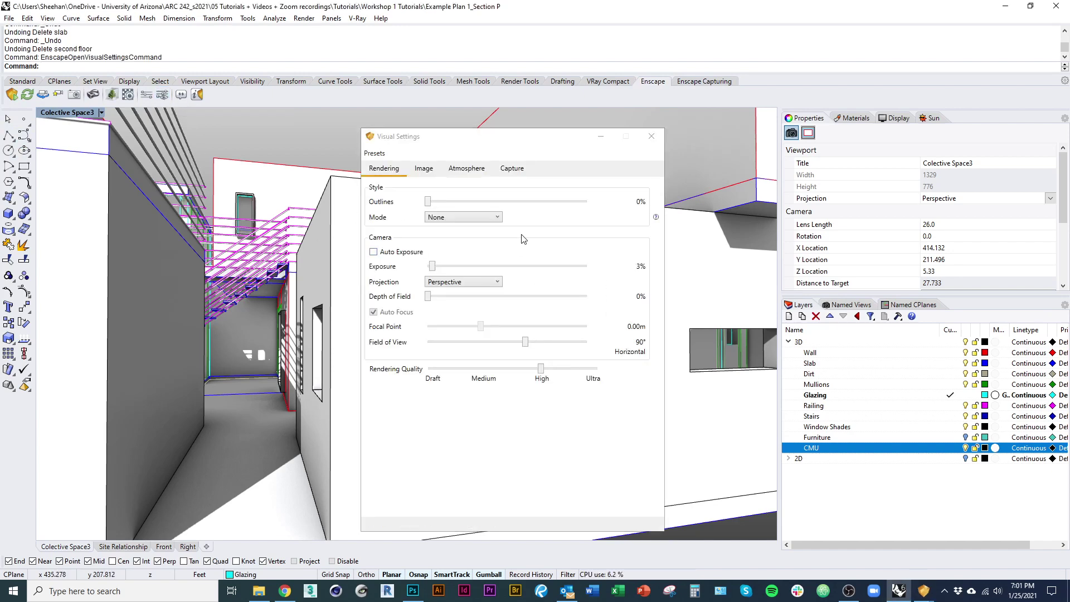
pyautogui.moveTo(458, 144); pyautogui.dragTo(436, 138)
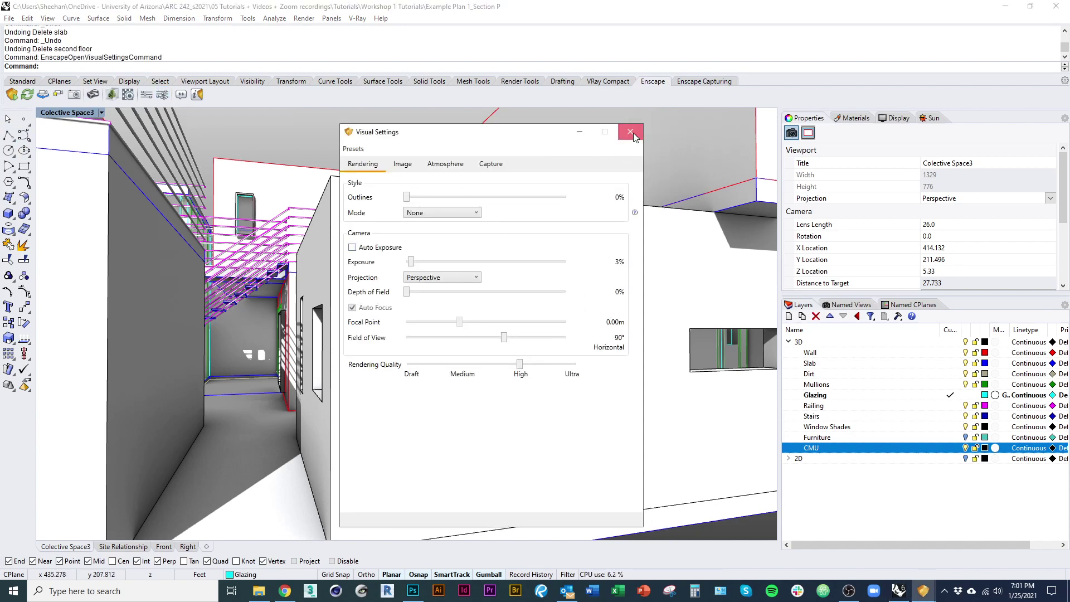
pyautogui.click(630, 131)
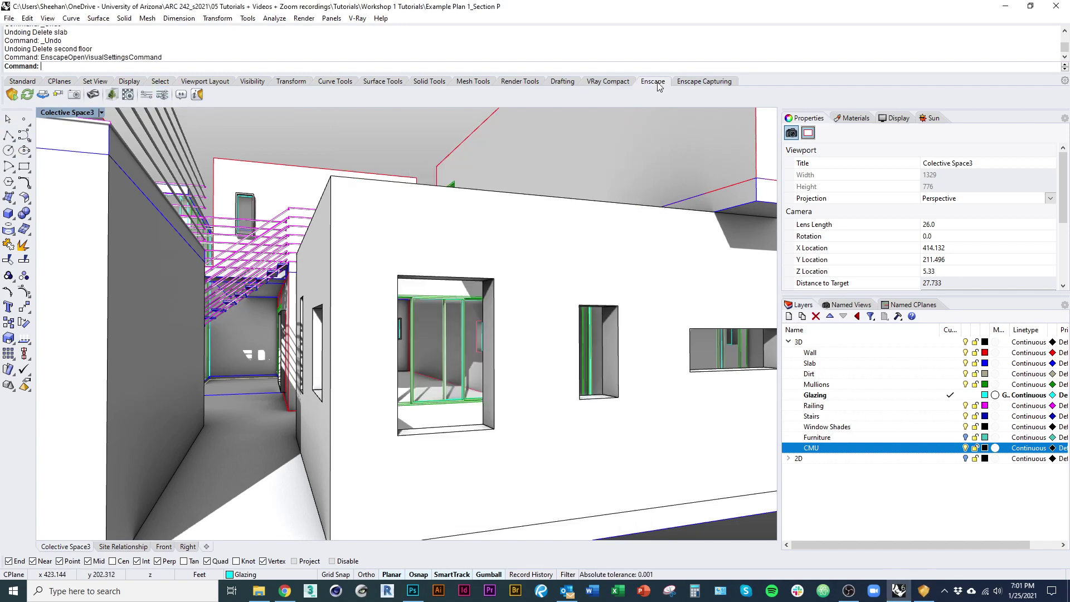
pyautogui.click(163, 95)
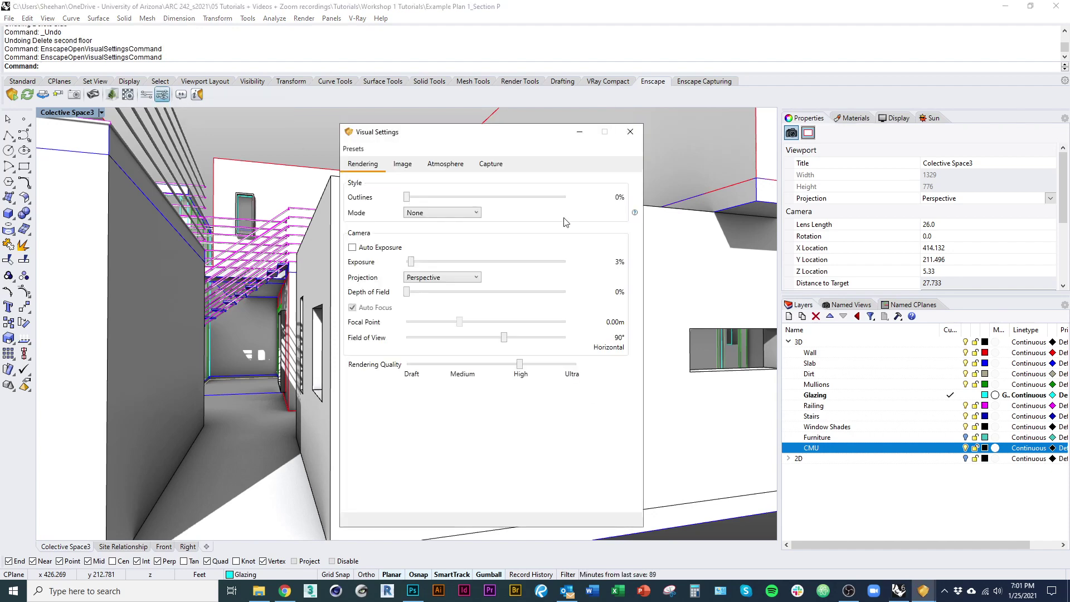
pyautogui.click(491, 165)
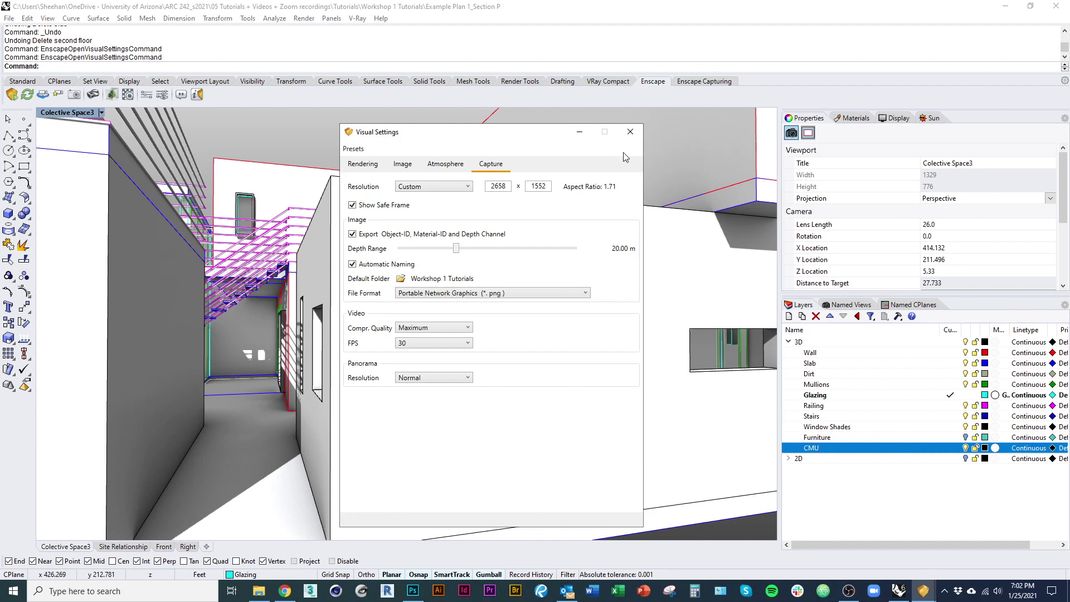
pyautogui.click(631, 131)
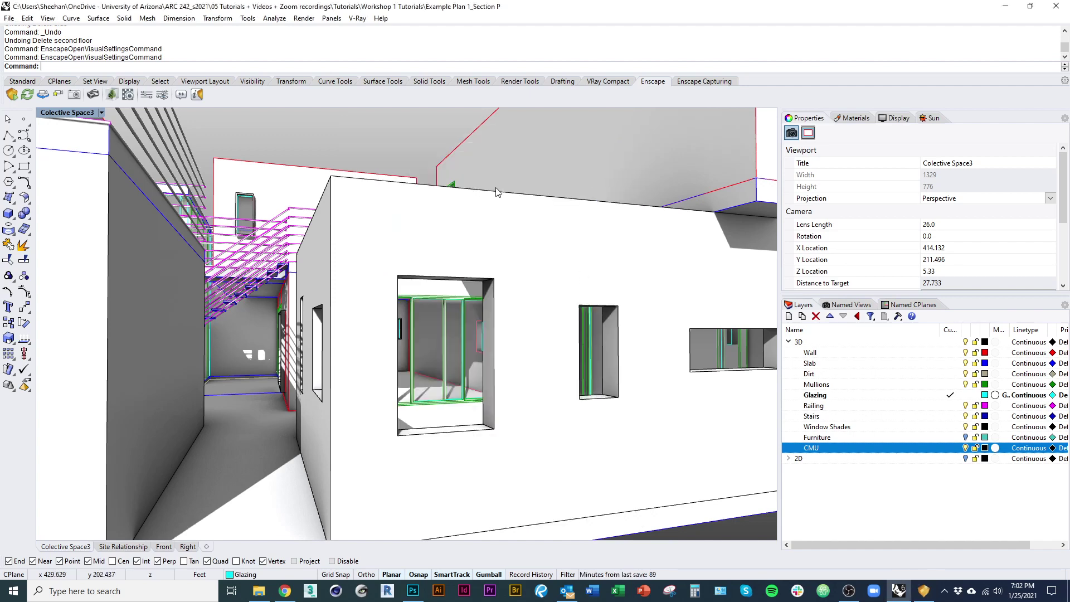
# Restore the named view Colective Space3 and start Enscape in a separate window over the viewport.
pyautogui.click(838, 307)
pyautogui.doubleClick(840, 350)
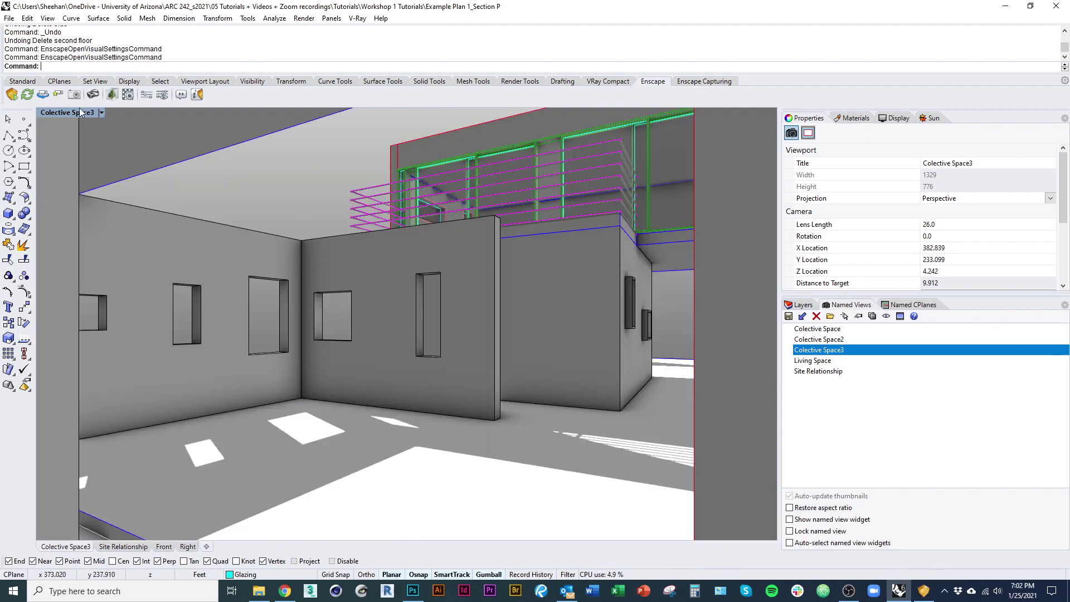
pyautogui.click(11, 95)
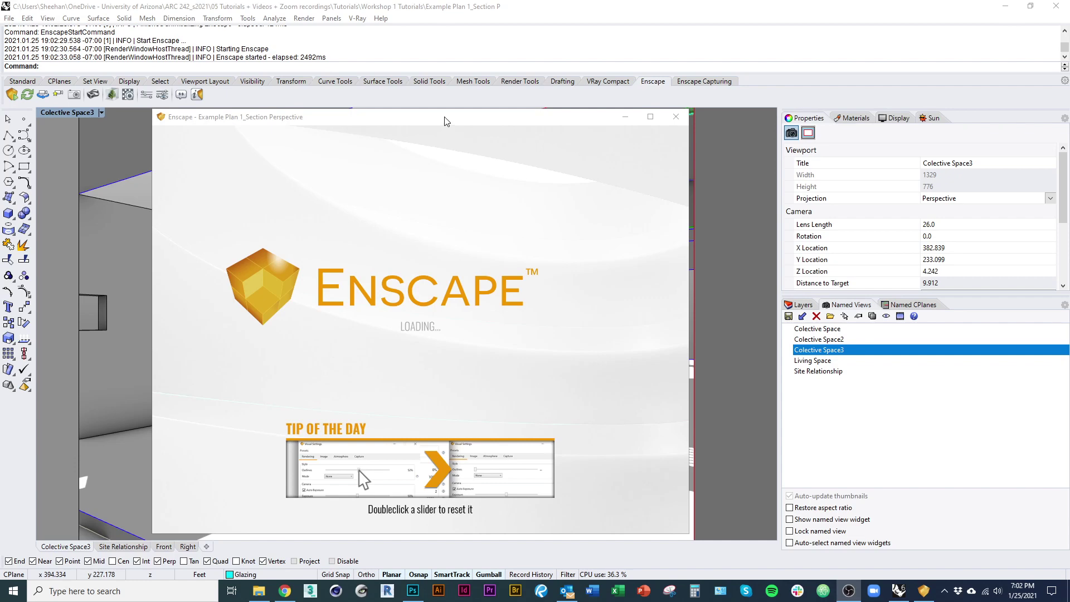
pyautogui.moveTo(446, 121); pyautogui.dragTo(468, 93)
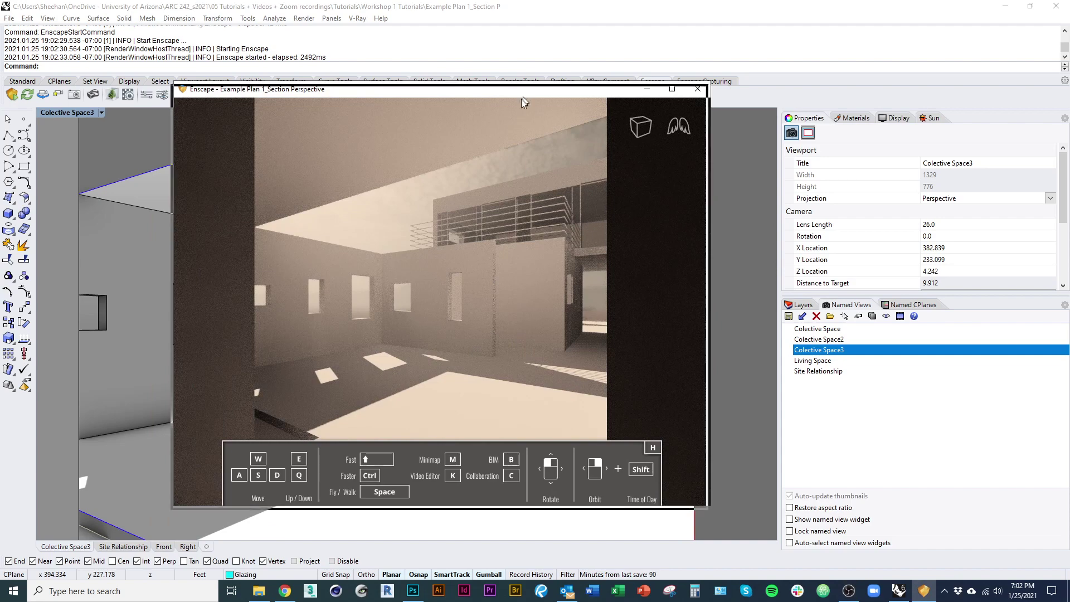
pyautogui.moveTo(521, 94); pyautogui.dragTo(486, 142)
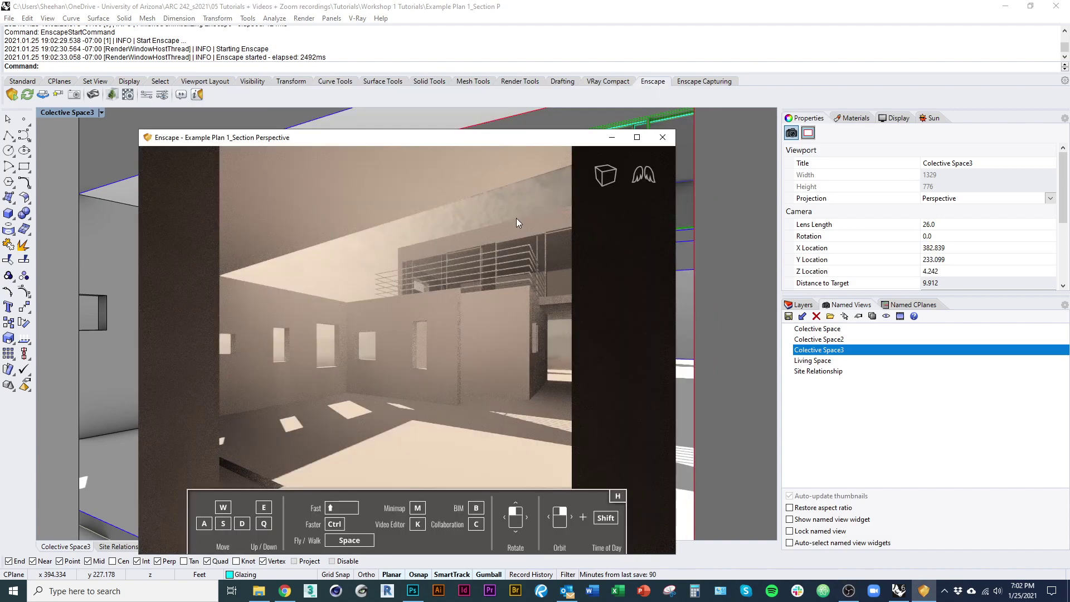
# Capture a rendered Enscape screenshot of the Colective Space3 view.
pyautogui.click(696, 85)
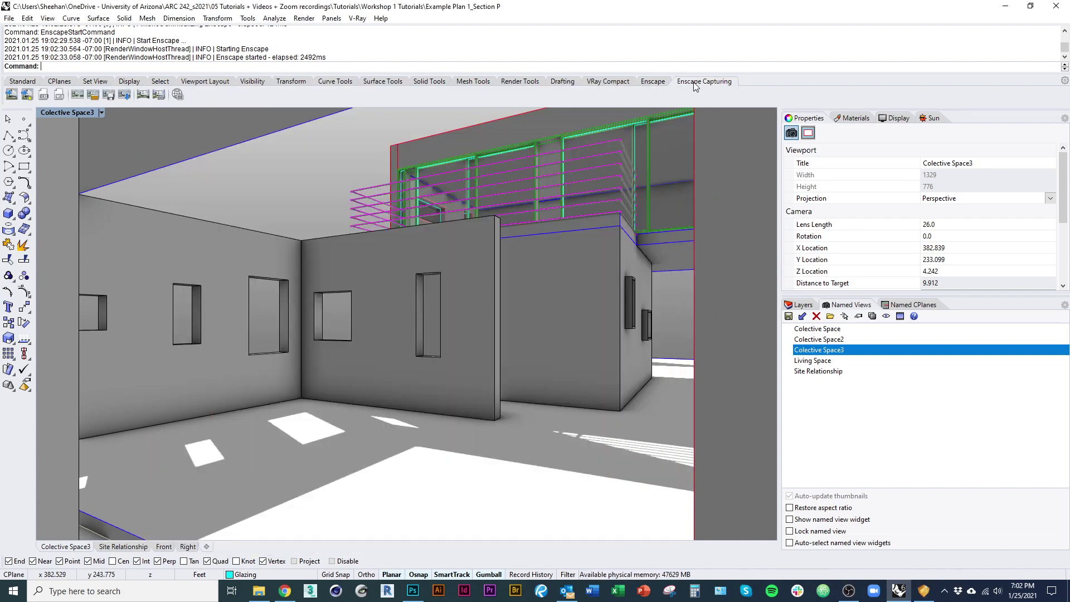
pyautogui.click(12, 96)
pyautogui.click(579, 338)
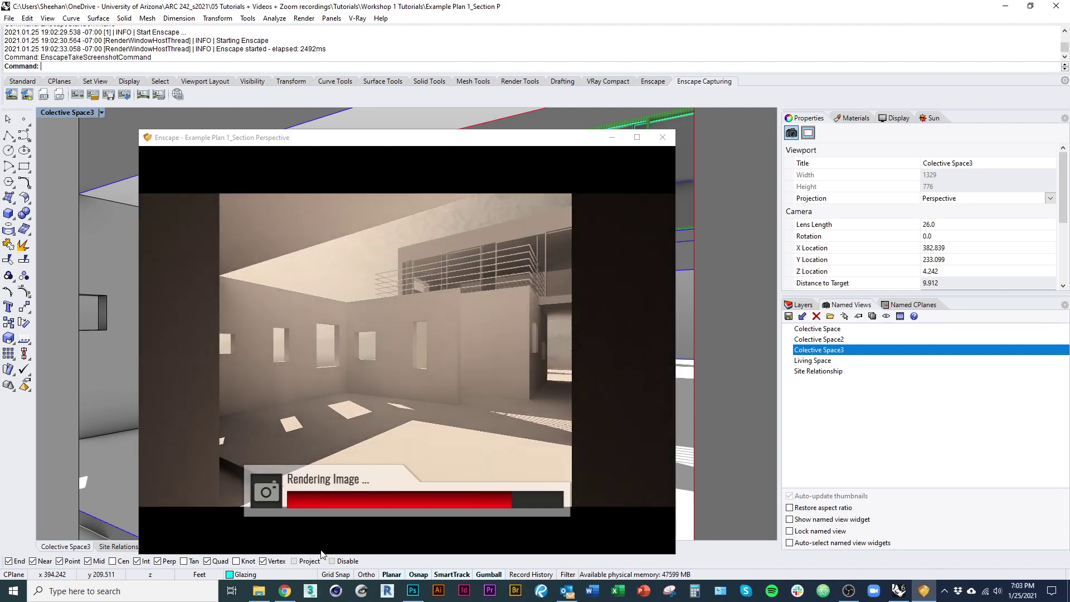
# Switch to File Explorer and show the Workshop 1 Tutorials folder that holds the exported images.
pyautogui.moveTo(257, 598)
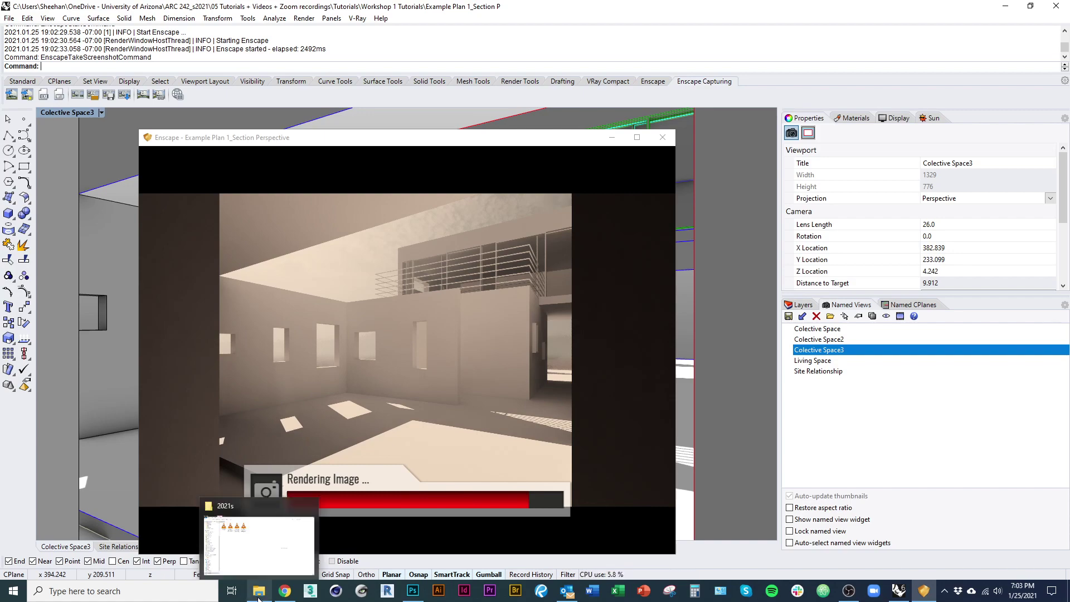
pyautogui.click(258, 597)
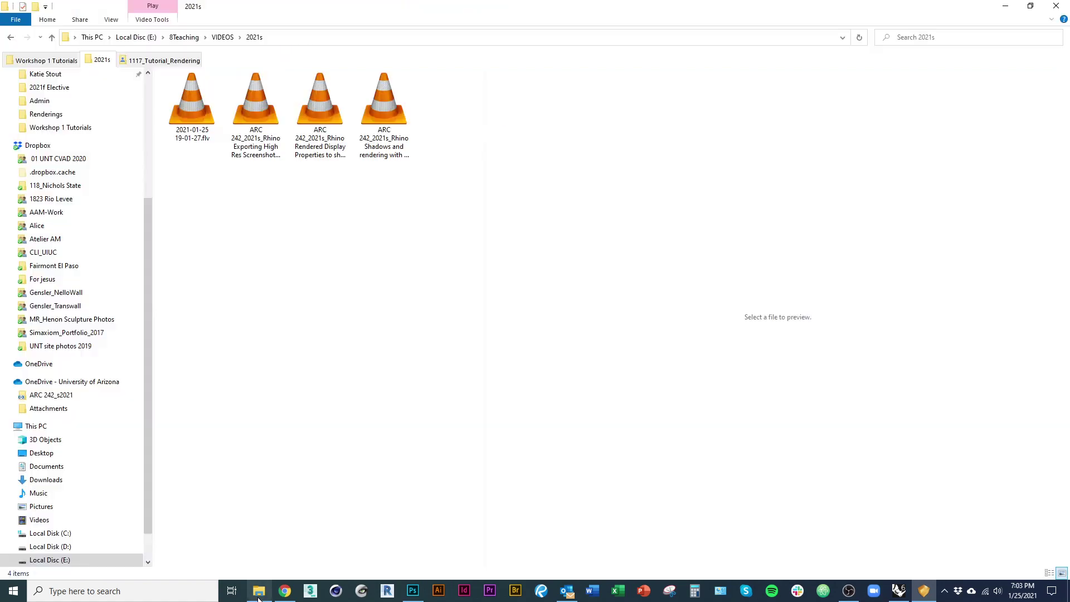
pyautogui.click(159, 59)
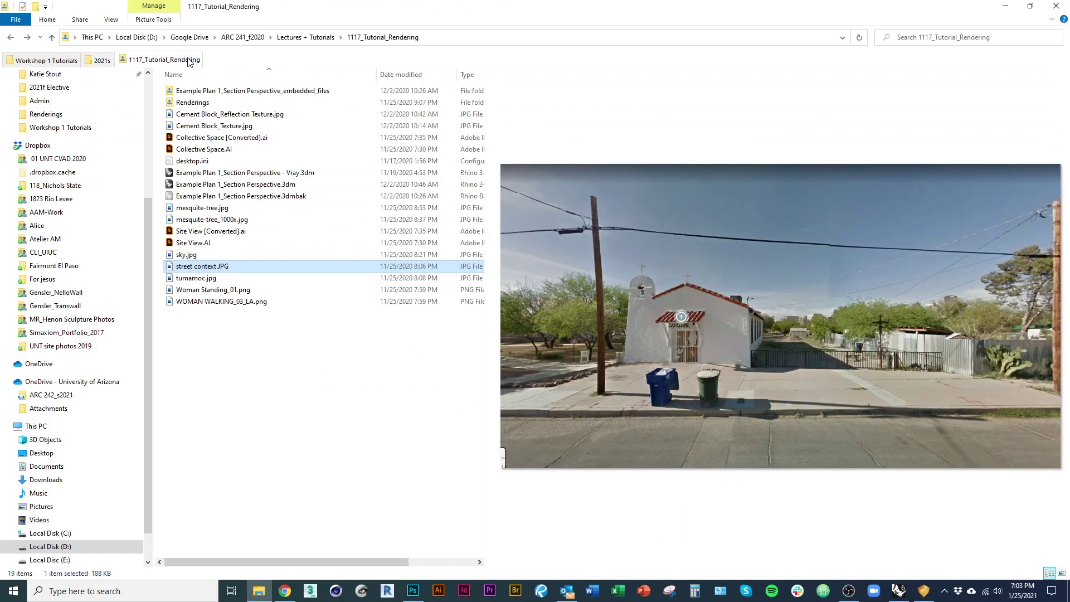
pyautogui.click(61, 61)
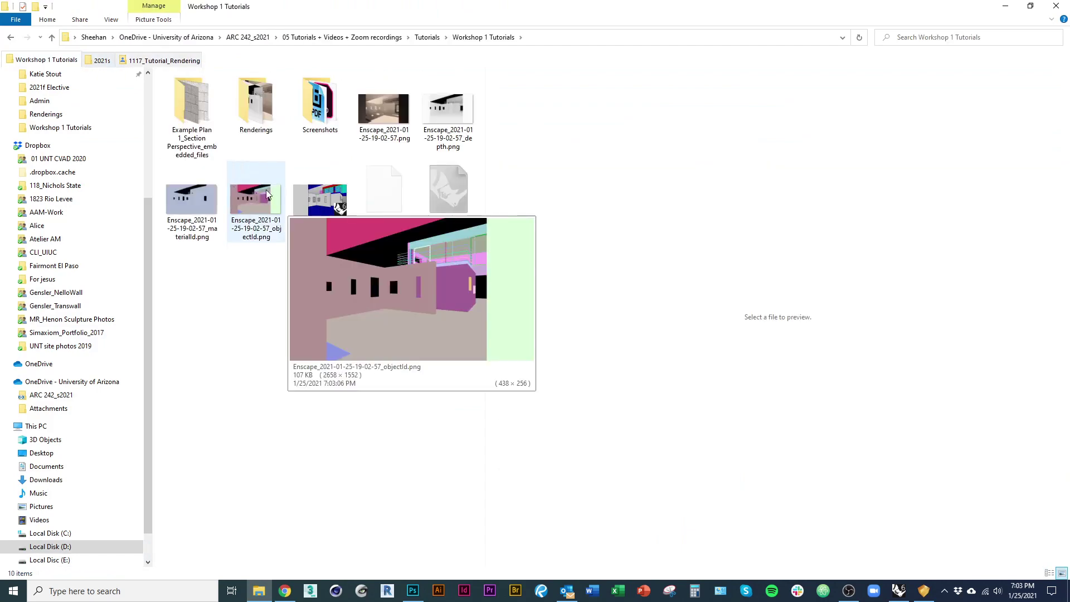
# Examine the exported Enscape render and its depth, material ID and object ID images at full size, comparing the two ID images.
pyautogui.click(400, 121)
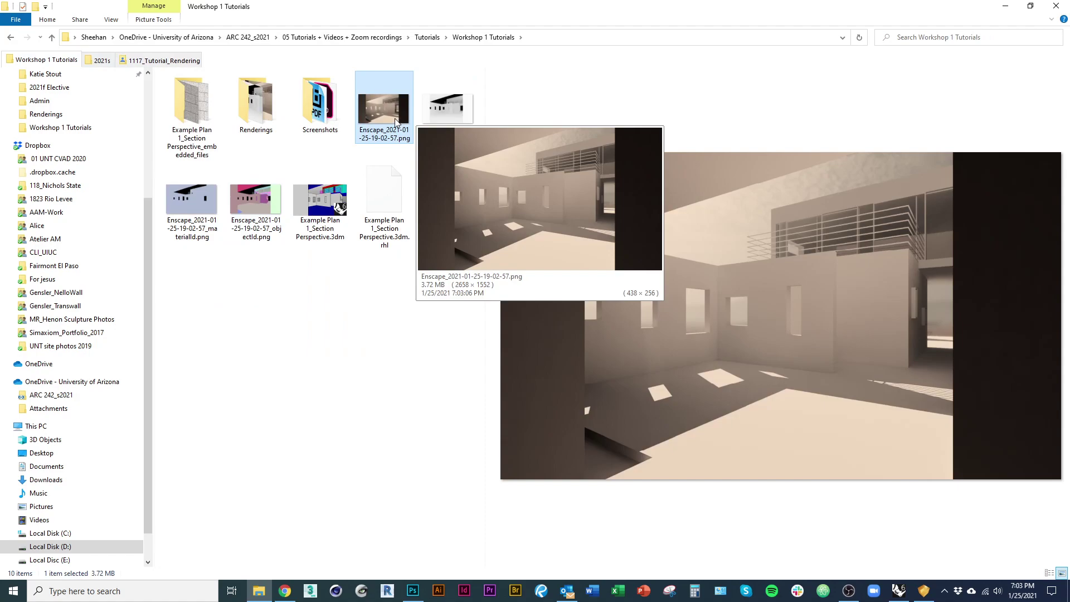
pyautogui.doubleClick(396, 122)
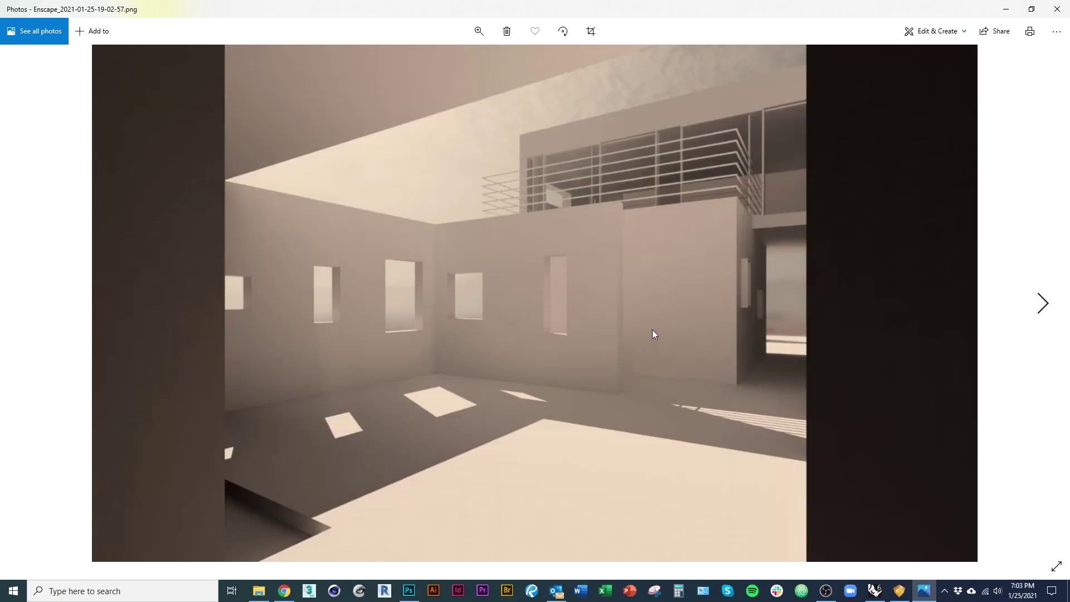
pyautogui.click(1043, 304)
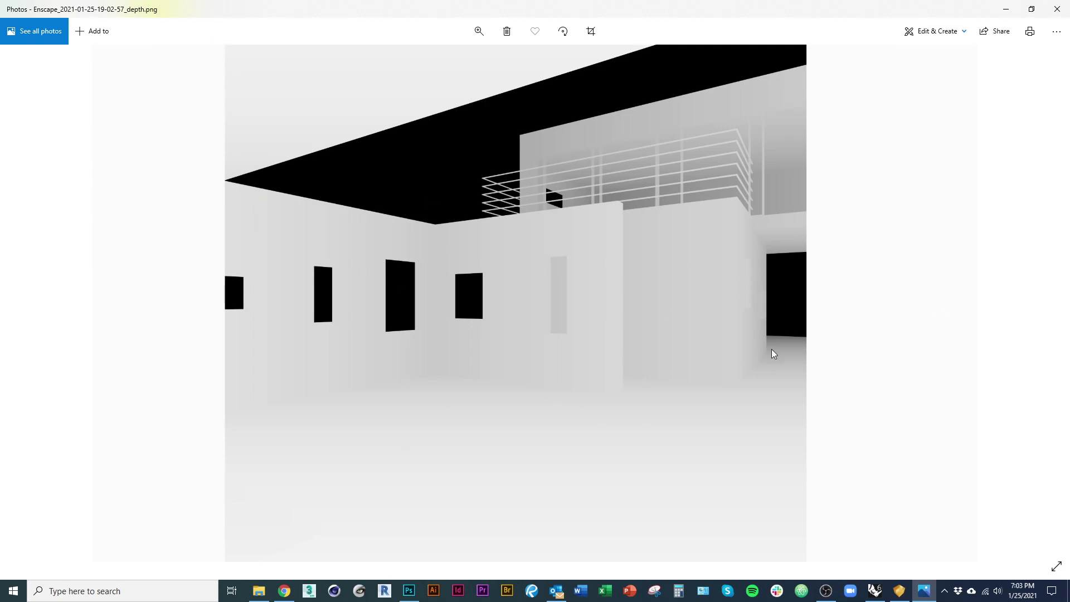
pyautogui.click(1029, 357)
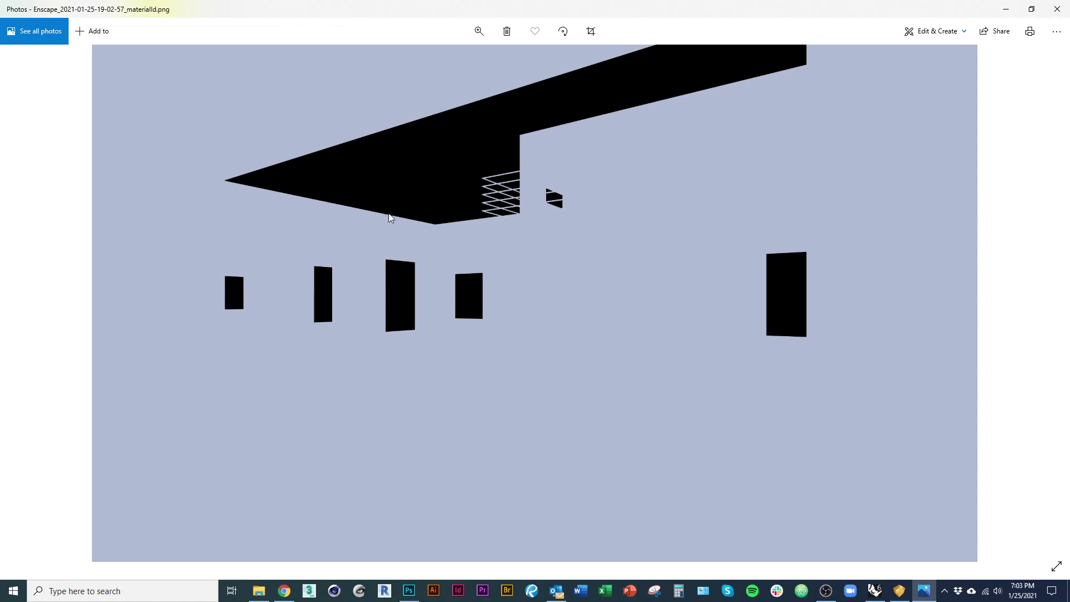
pyautogui.click(1057, 306)
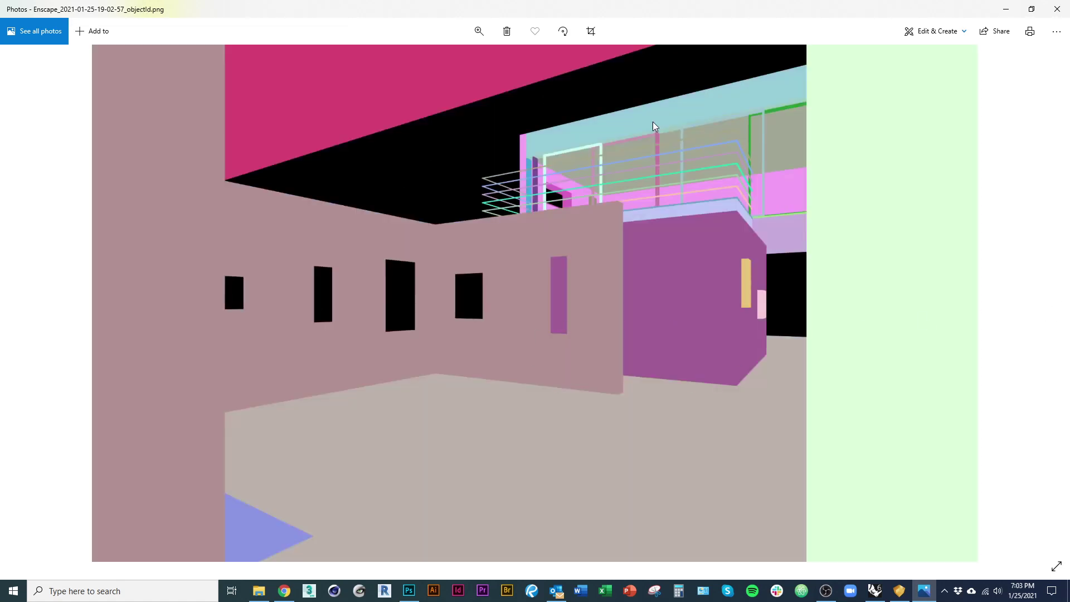
pyautogui.click(31, 306)
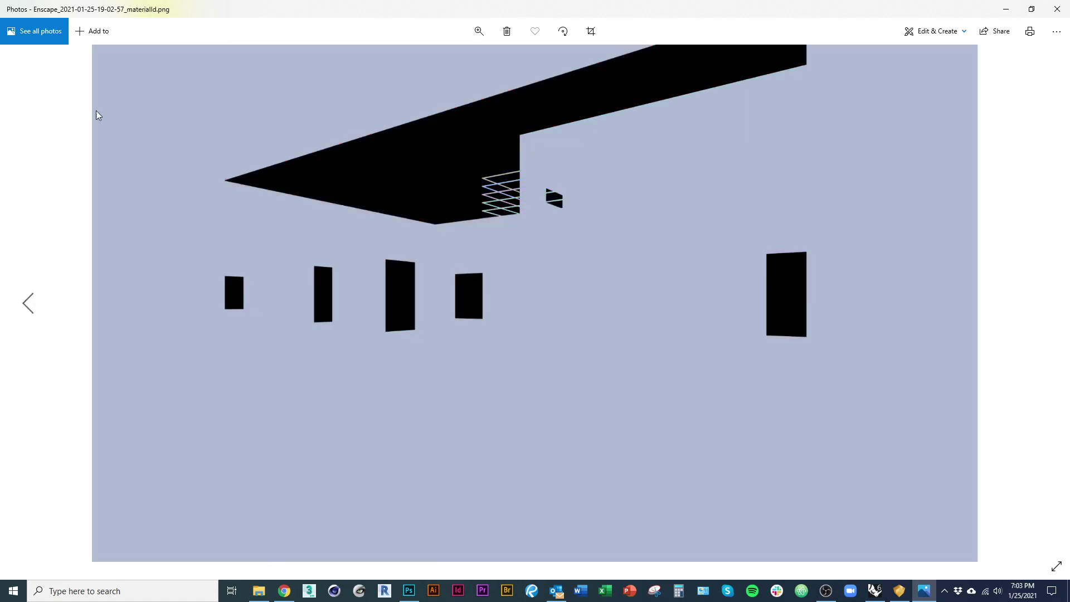
pyautogui.click(1048, 306)
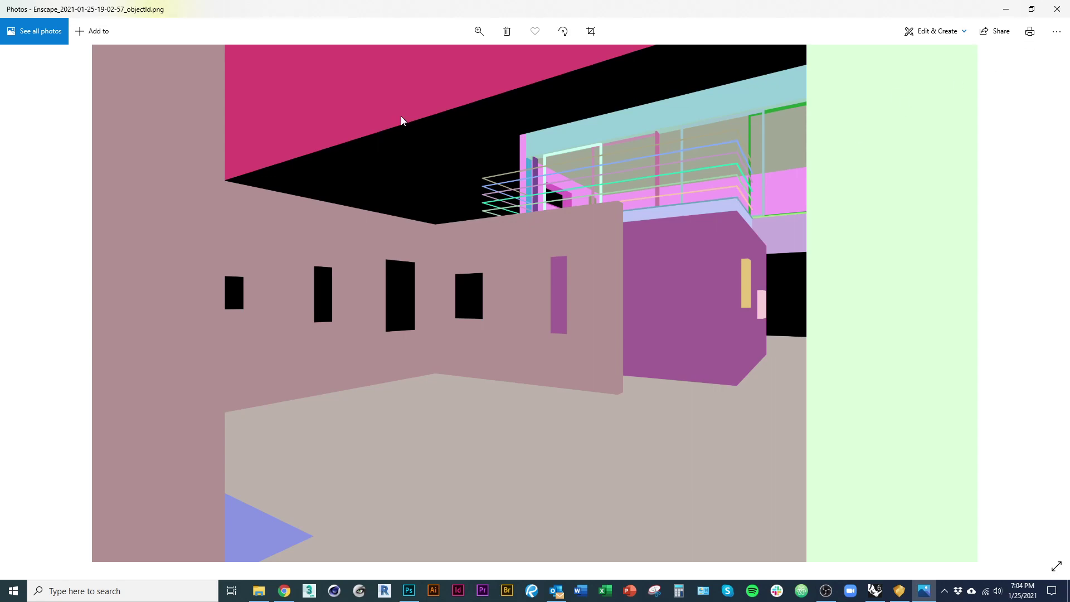
pyautogui.click(20, 322)
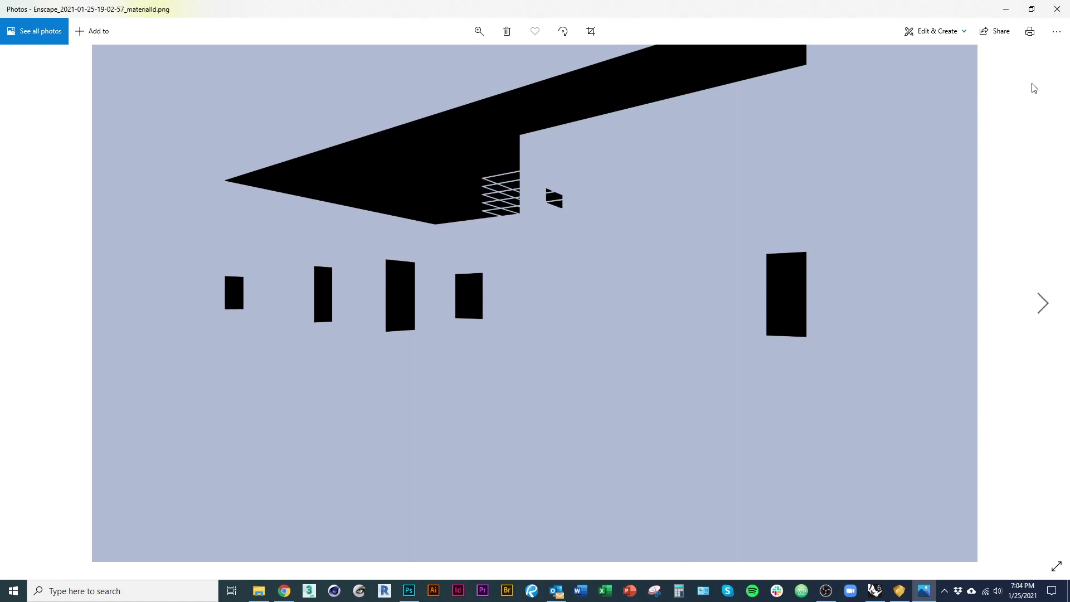
pyautogui.click(1058, 9)
# Switch back to the Rhino model and close the Enscape render window.
pyautogui.hotkey('alt', 'Tab')
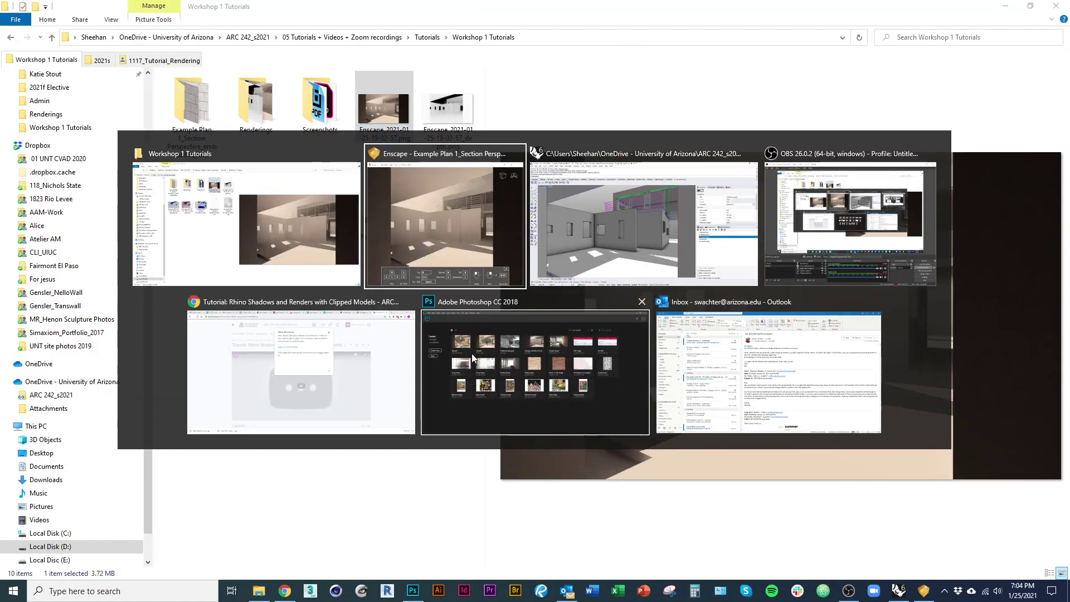
pyautogui.click(597, 232)
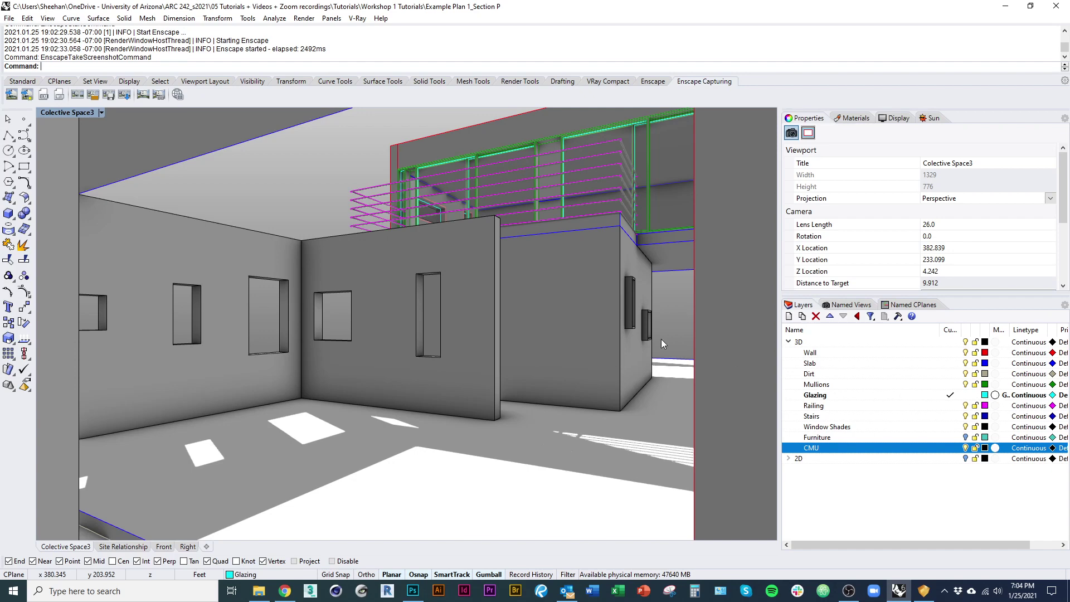
pyautogui.hotkey('alt', 'Tab')
pyautogui.hotkey('alt', 'Tab')
pyautogui.click(673, 232)
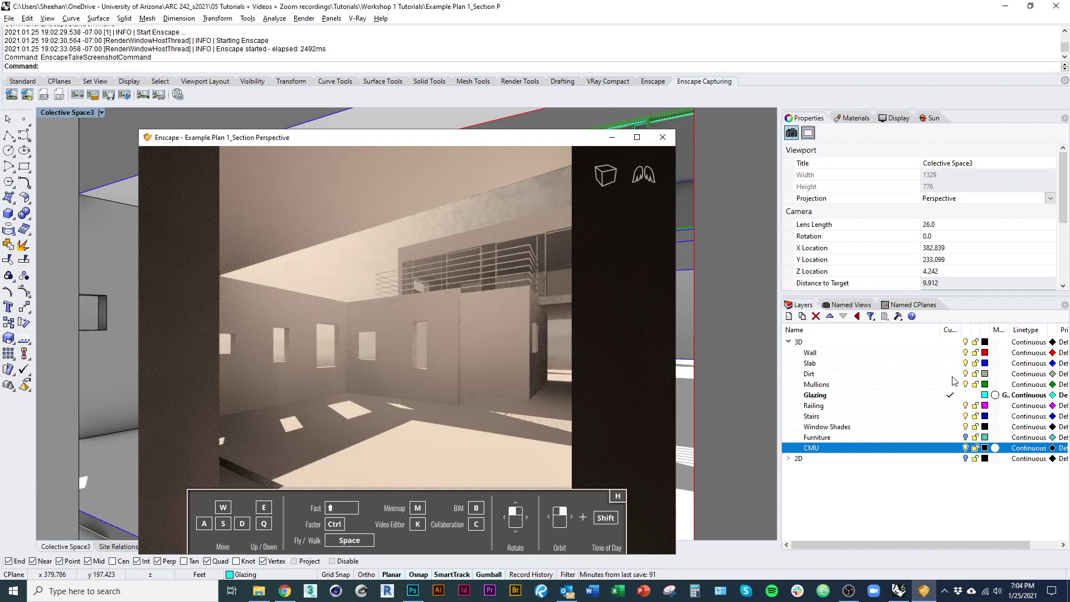
pyautogui.click(663, 138)
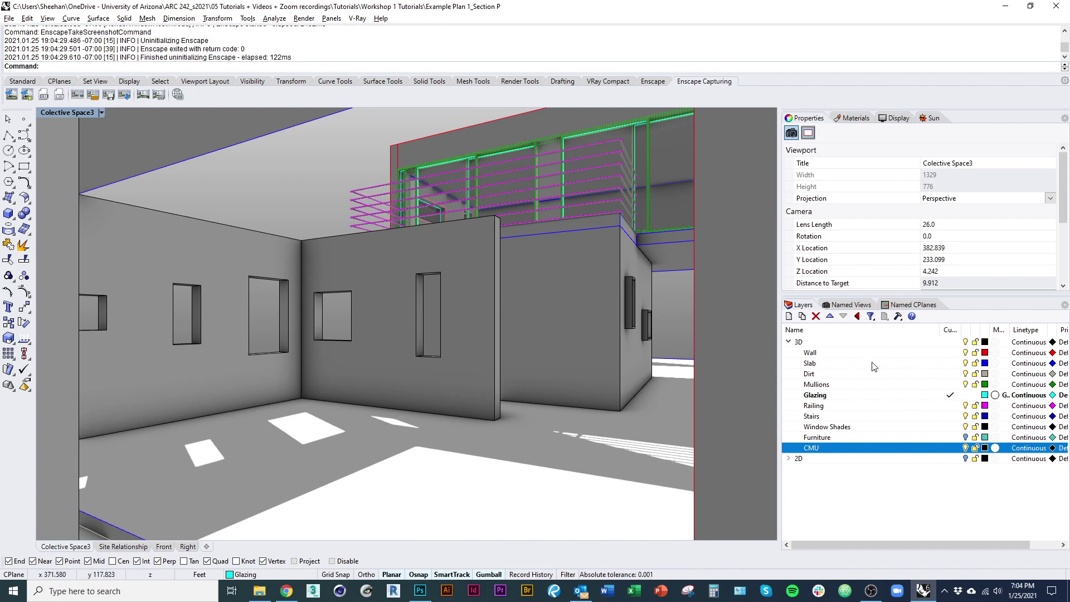
# Assign the existing cmu wall material to the Wall layer.
pyautogui.click(996, 353)
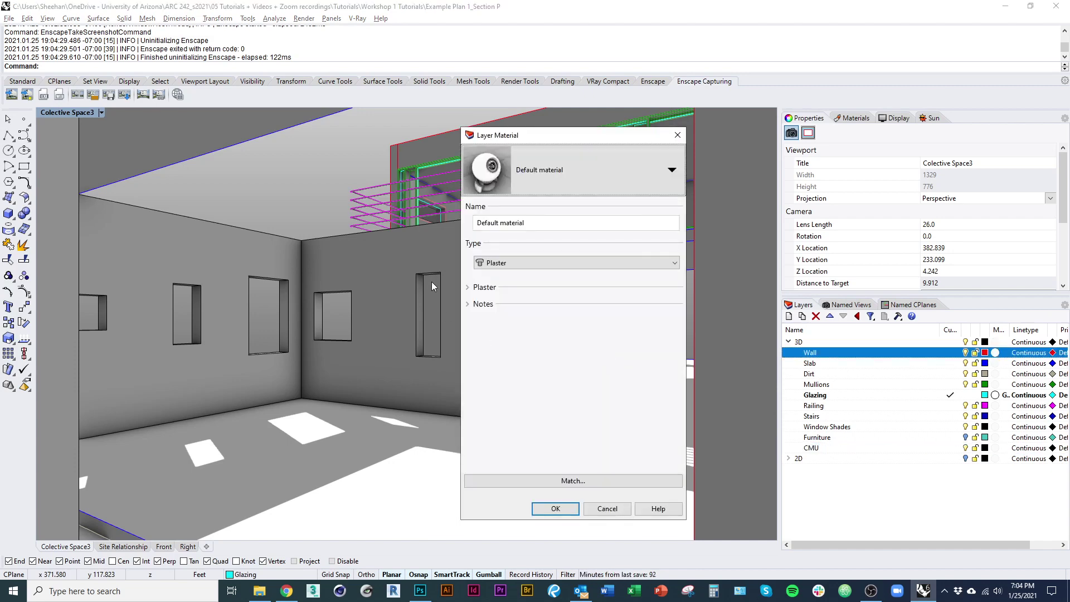
pyautogui.click(576, 179)
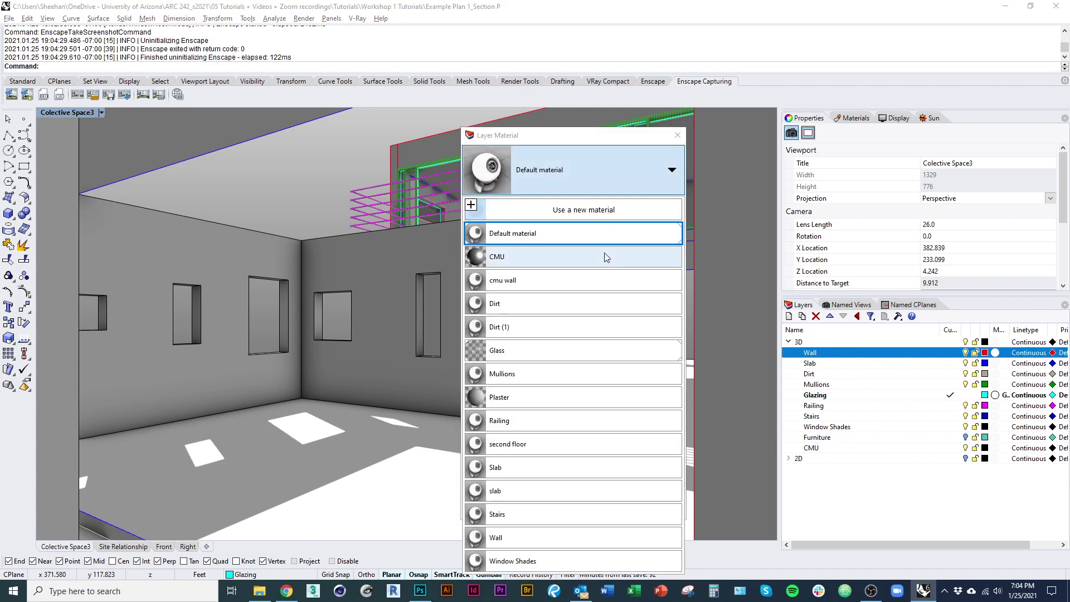
pyautogui.click(575, 235)
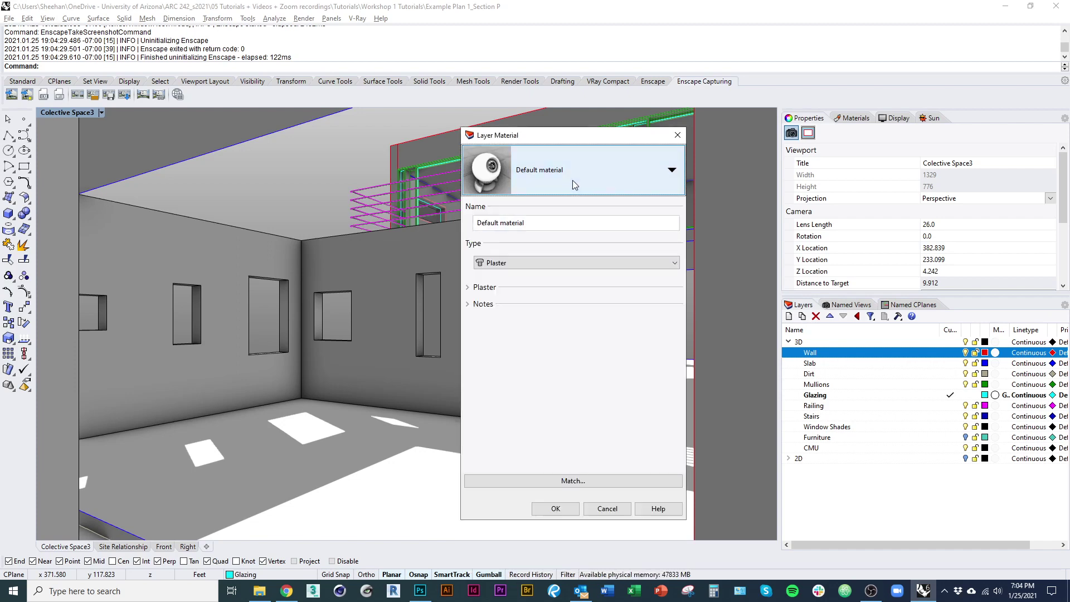
pyautogui.click(573, 179)
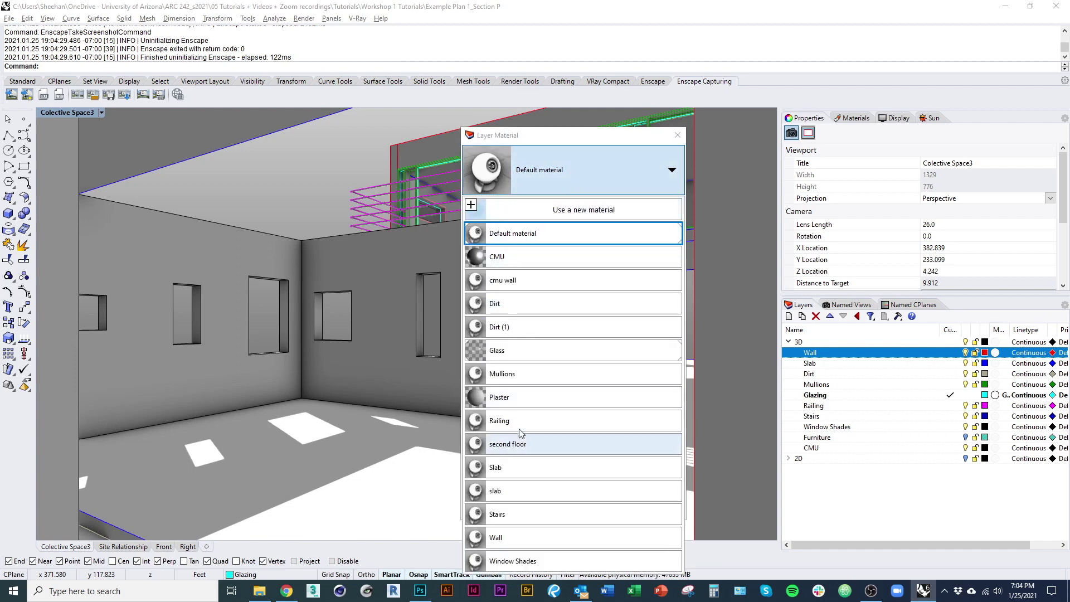
pyautogui.click(557, 182)
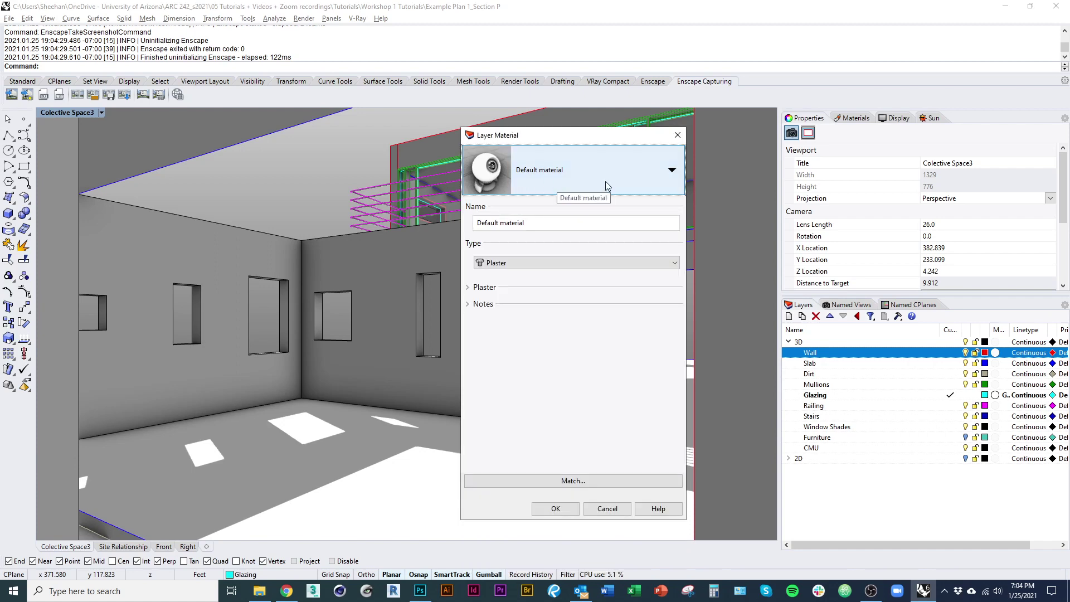
pyautogui.click(569, 184)
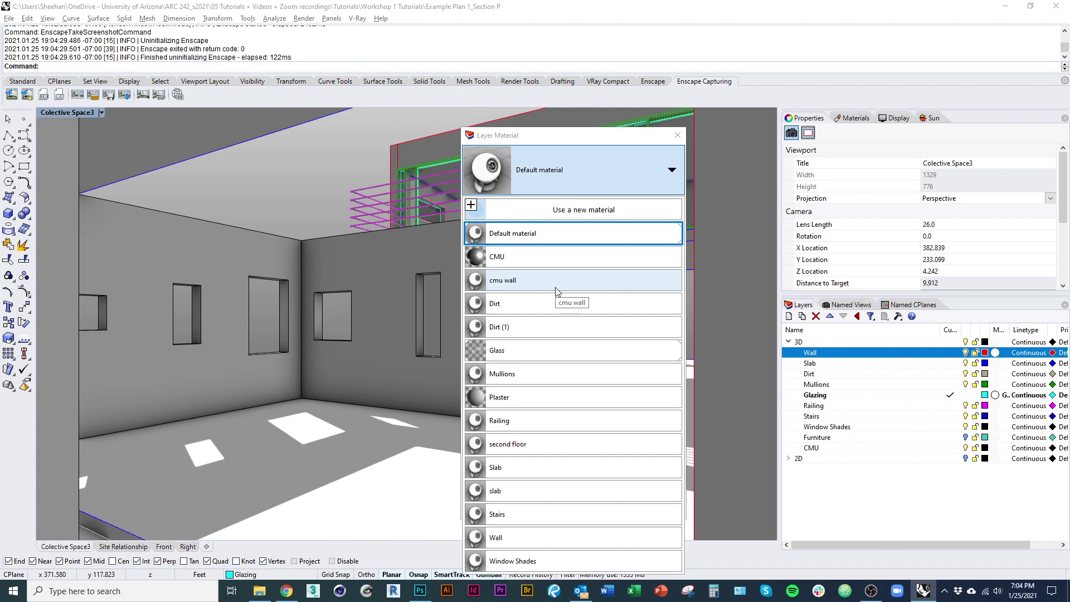
pyautogui.click(613, 425)
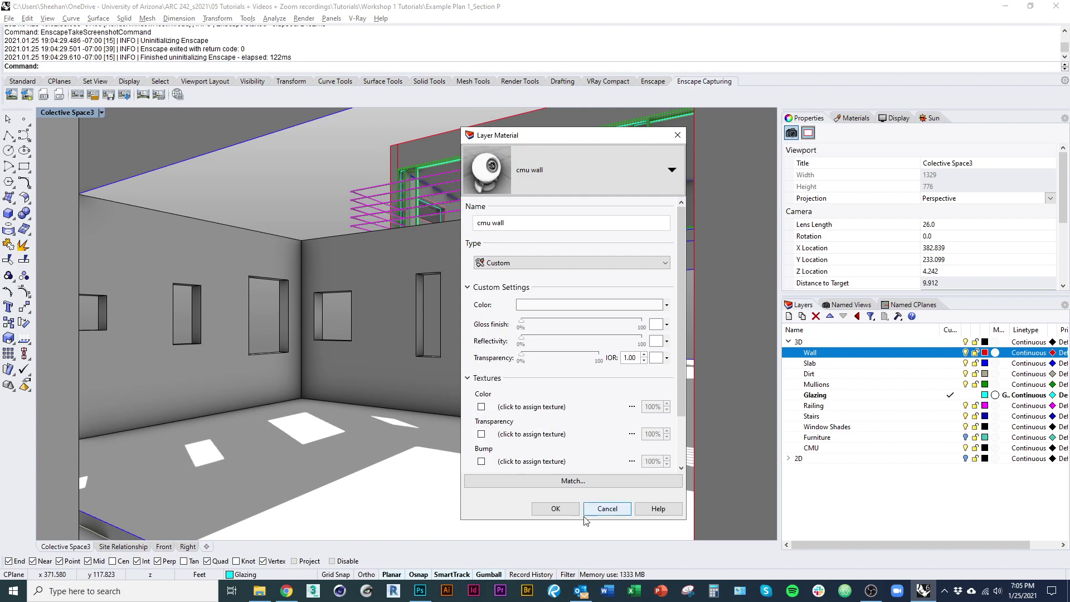
pyautogui.click(556, 514)
# Assign the existing Slab material to the Slab layer.
pyautogui.click(996, 363)
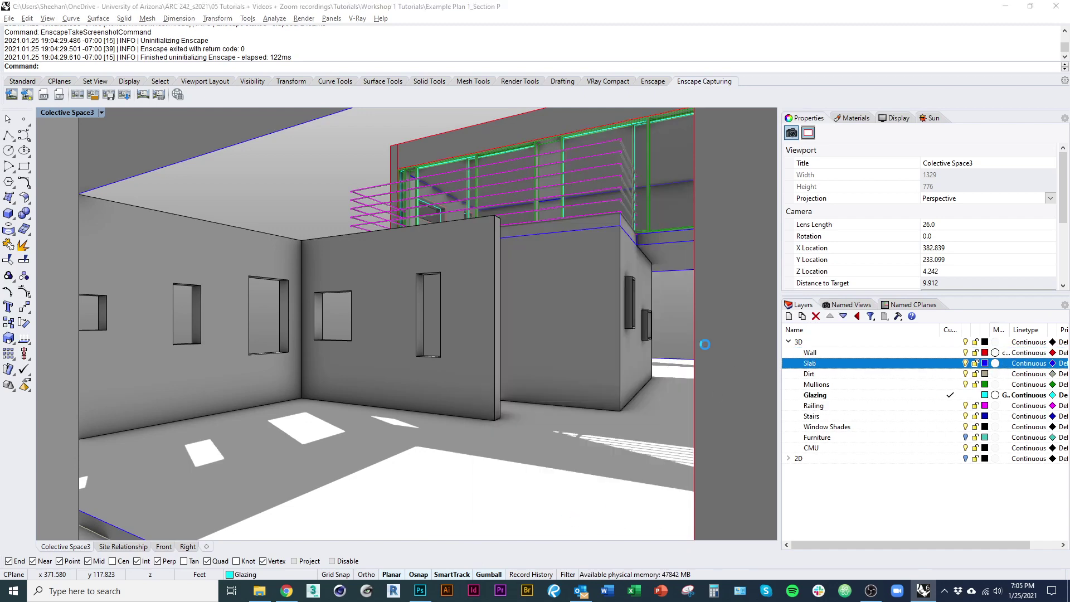
pyautogui.click(550, 190)
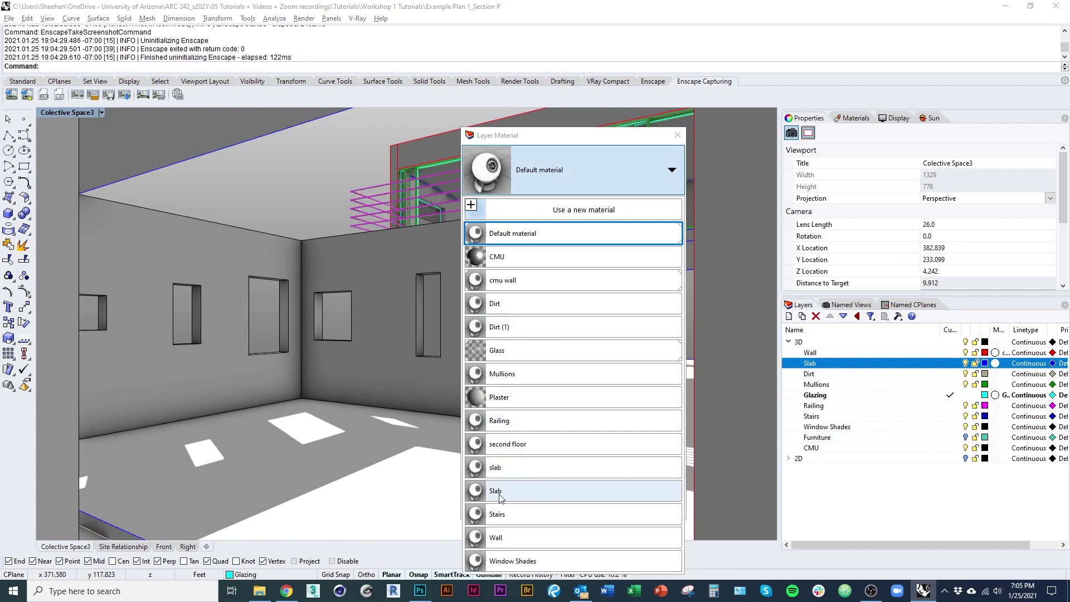
pyautogui.click(527, 492)
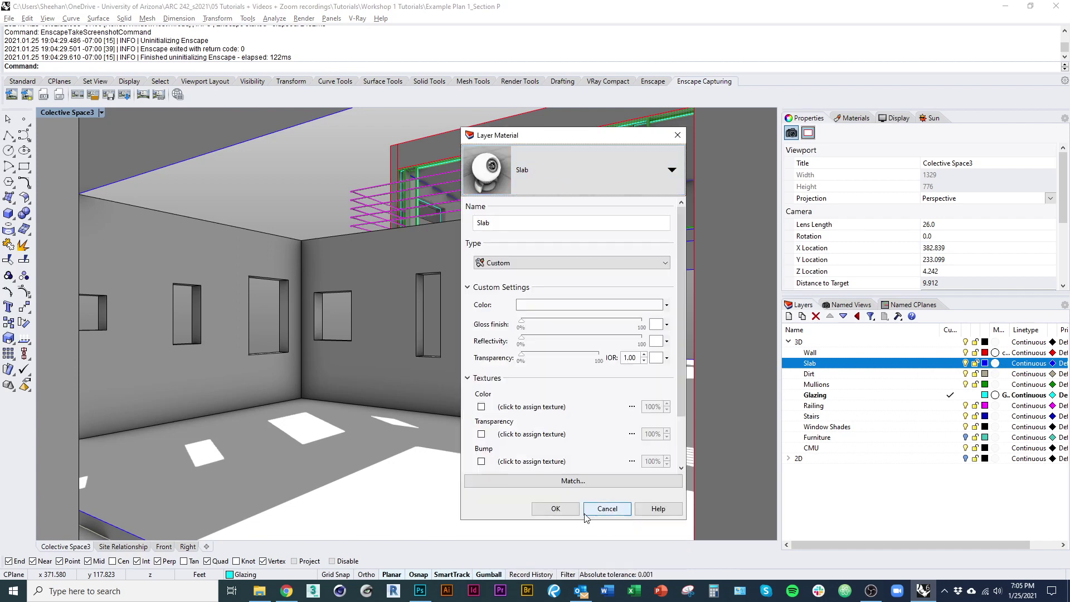
# Assign the existing Dirt material to the Dirt layer.
pyautogui.click(995, 374)
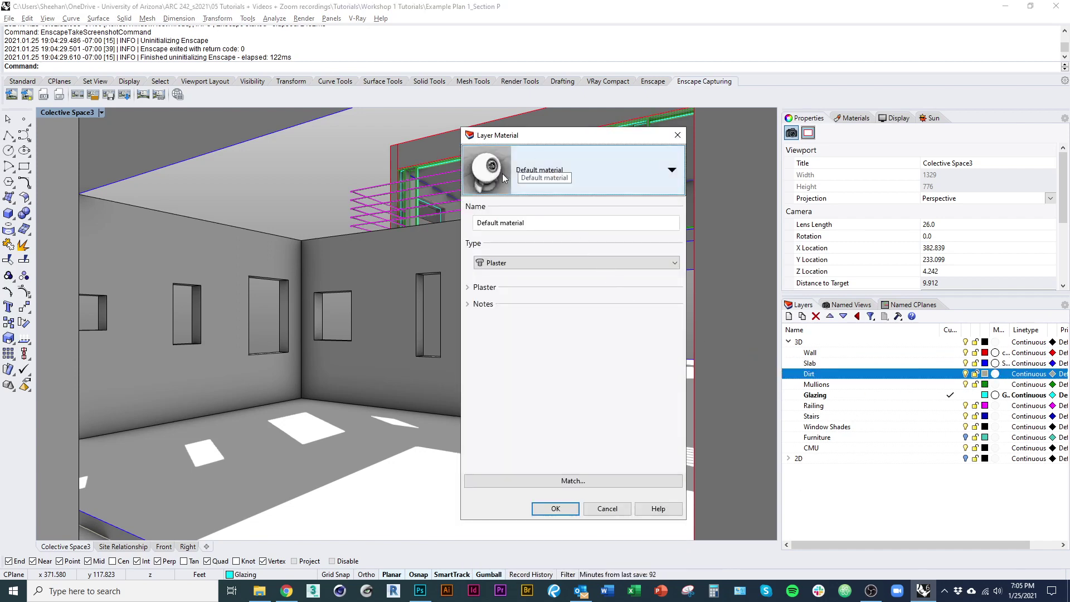
pyautogui.click(573, 170)
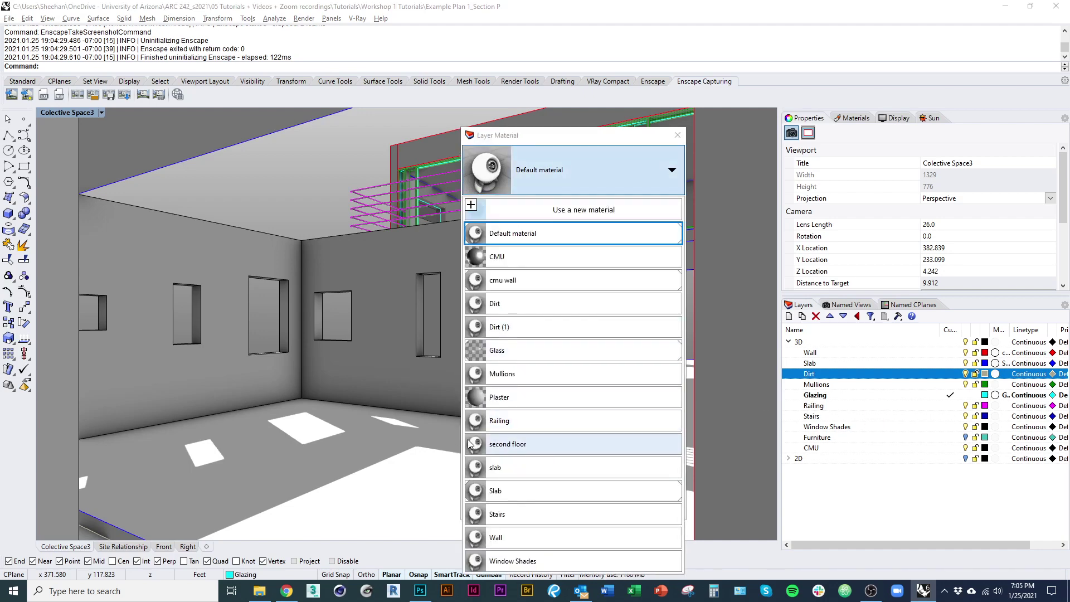
pyautogui.click(613, 304)
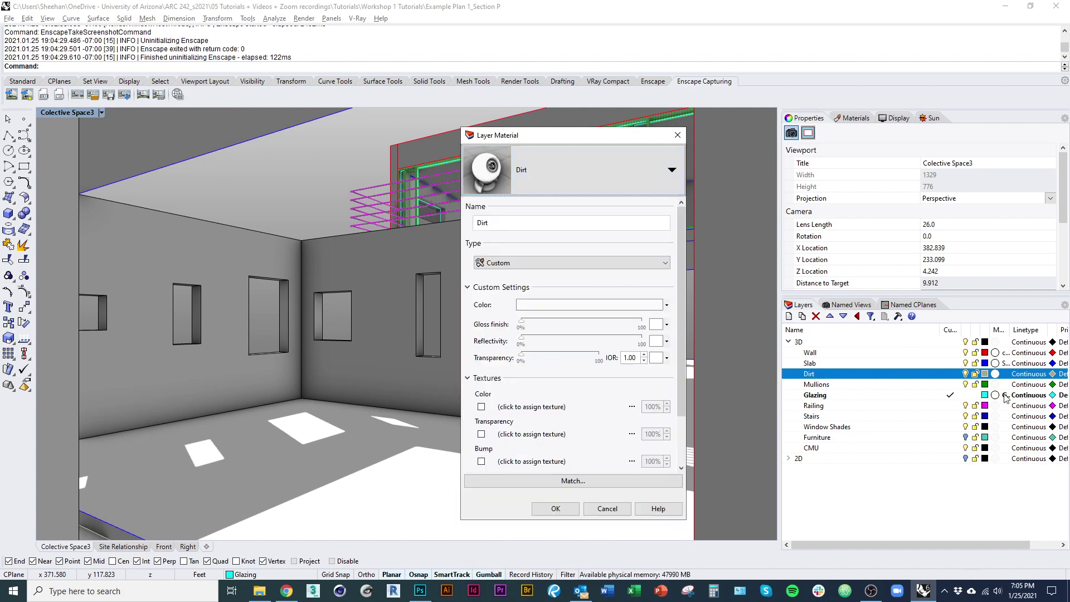
pyautogui.click(555, 511)
# Assign the existing Mullions material to the Mullions layer.
pyautogui.click(995, 384)
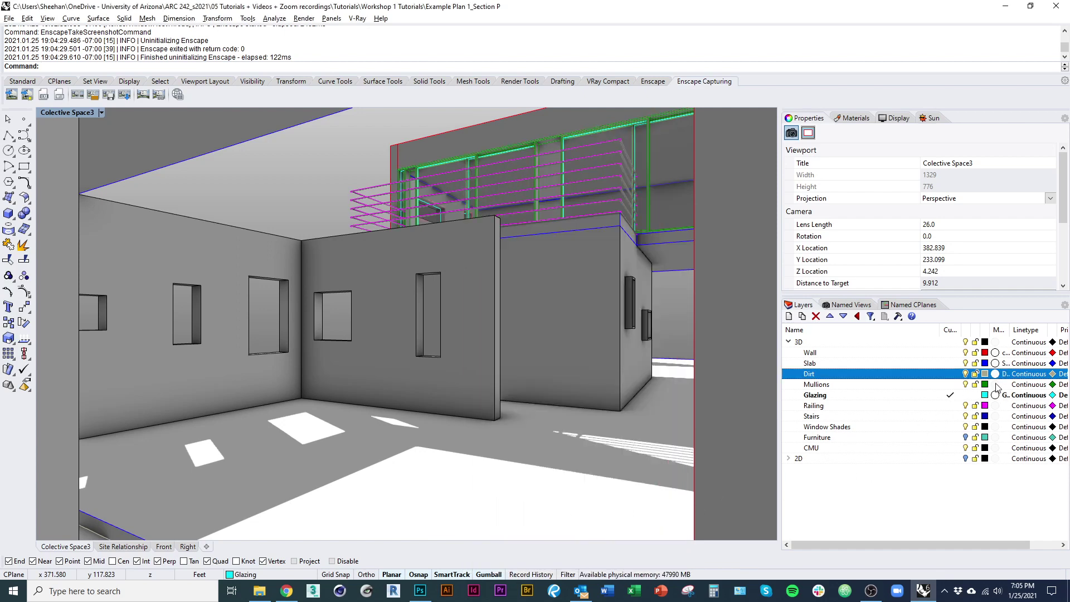
pyautogui.click(569, 185)
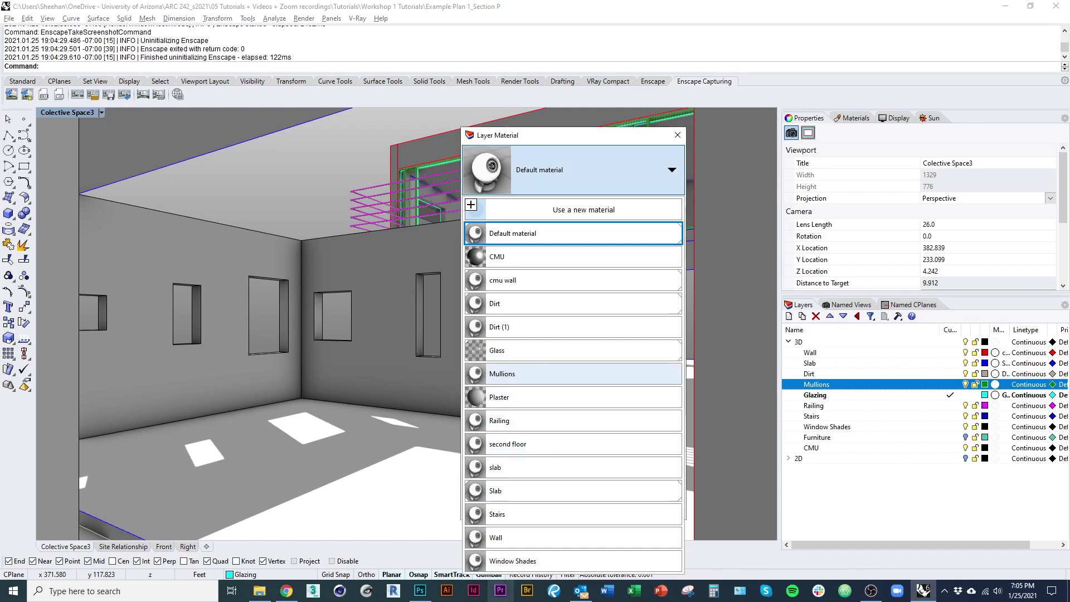
pyautogui.click(547, 374)
pyautogui.click(555, 509)
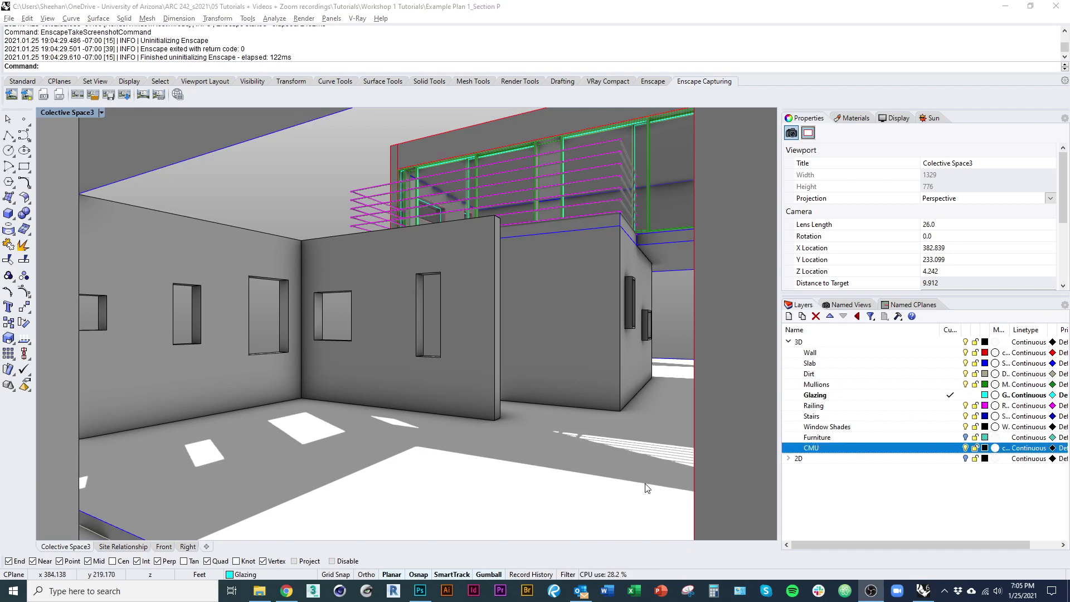
# Start Enscape again to render the Colective Space3 view with the assigned layer materials.
pyautogui.click(646, 484)
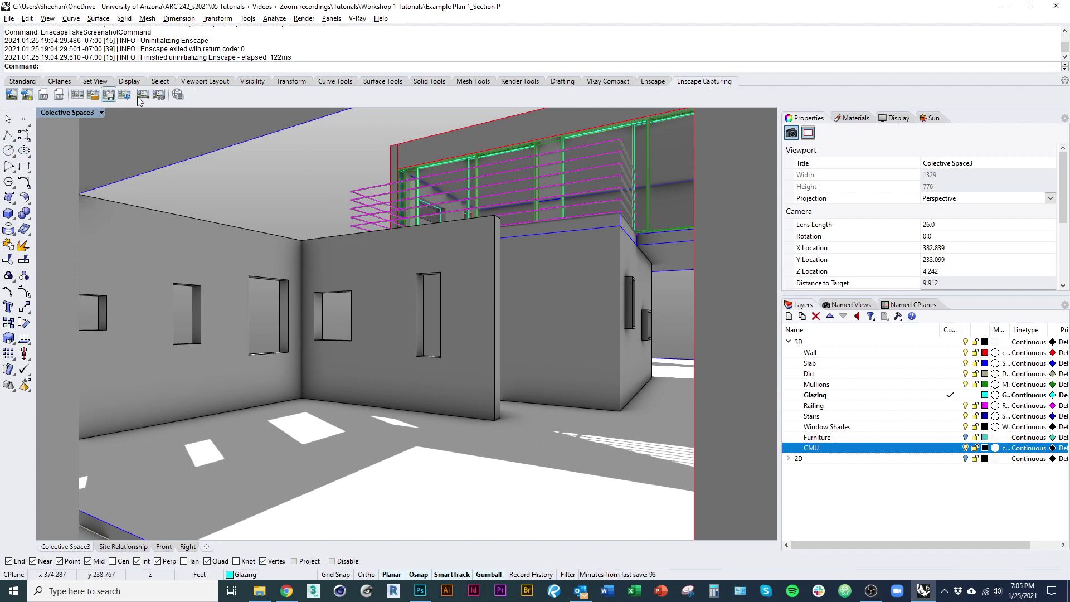
pyautogui.click(663, 82)
pyautogui.click(12, 94)
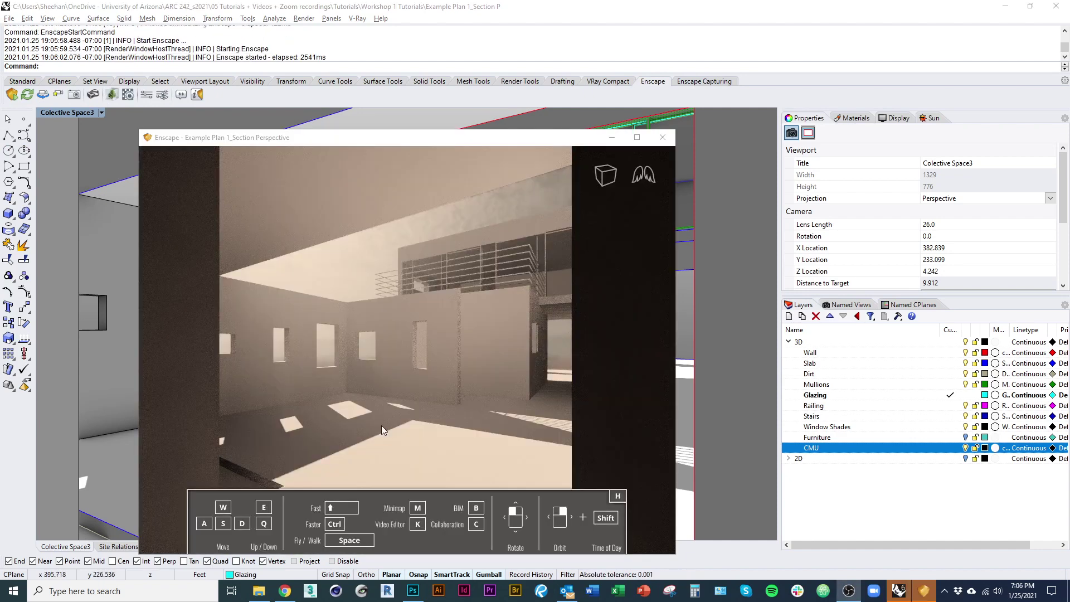
# Capture a new Enscape screenshot of the Colective Space3 view, accepting the current safe frame.
pyautogui.click(704, 81)
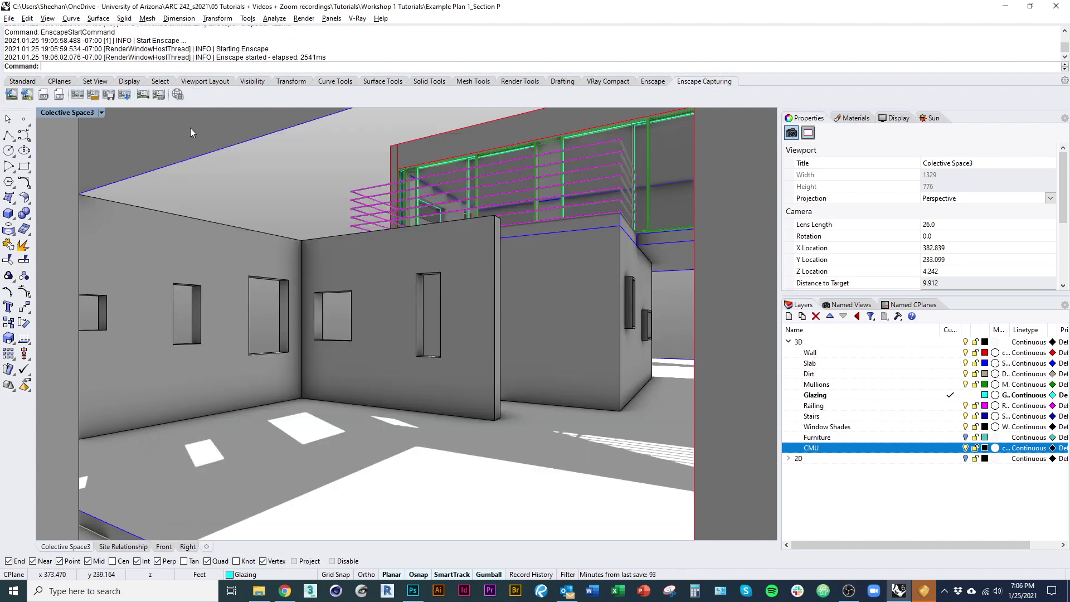
pyautogui.click(11, 96)
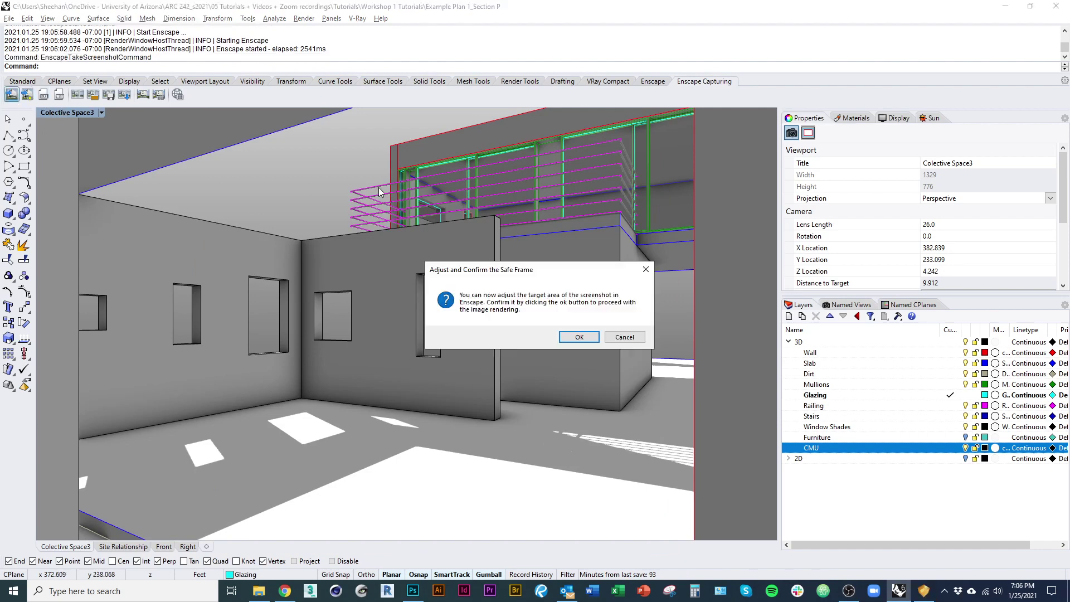
pyautogui.click(583, 344)
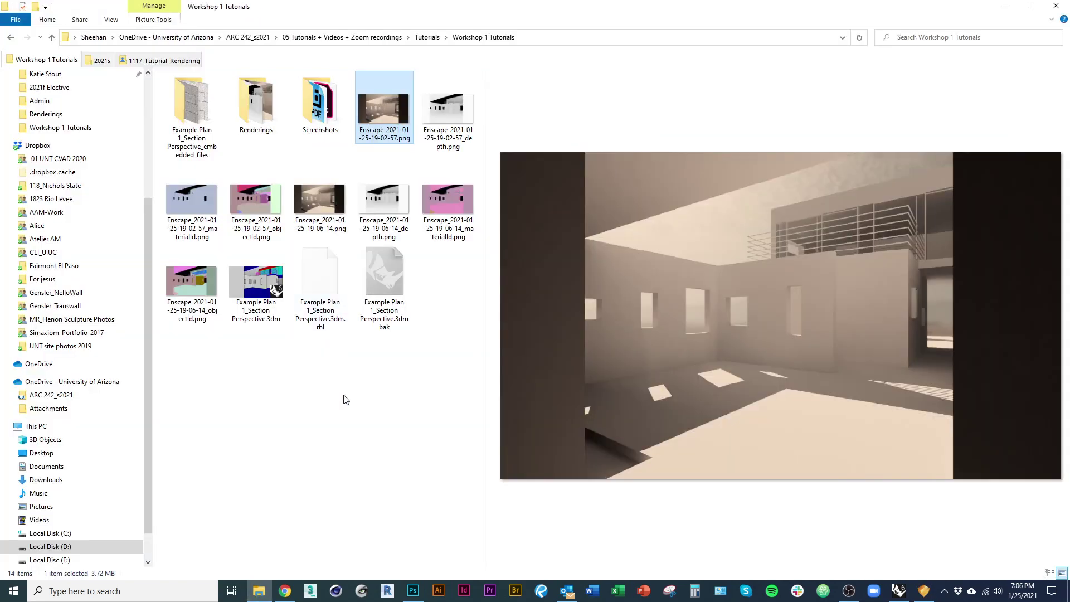
# Switch to File Explorer and examine the new 19-06-14 render, depth and material ID images at full size, closing the viewer when done.
pyautogui.click(348, 411)
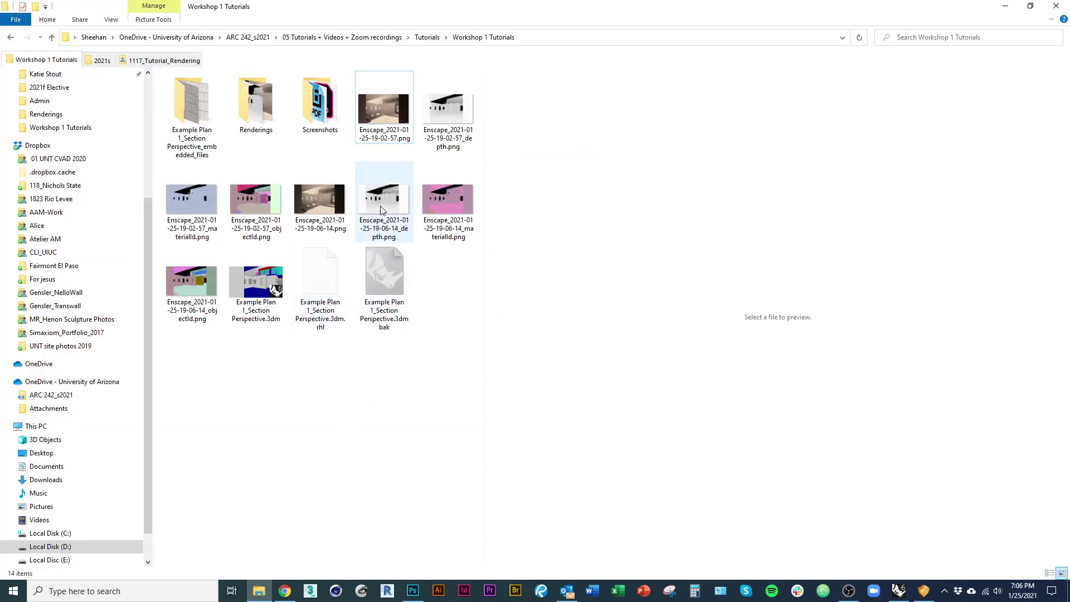
pyautogui.moveTo(382, 209)
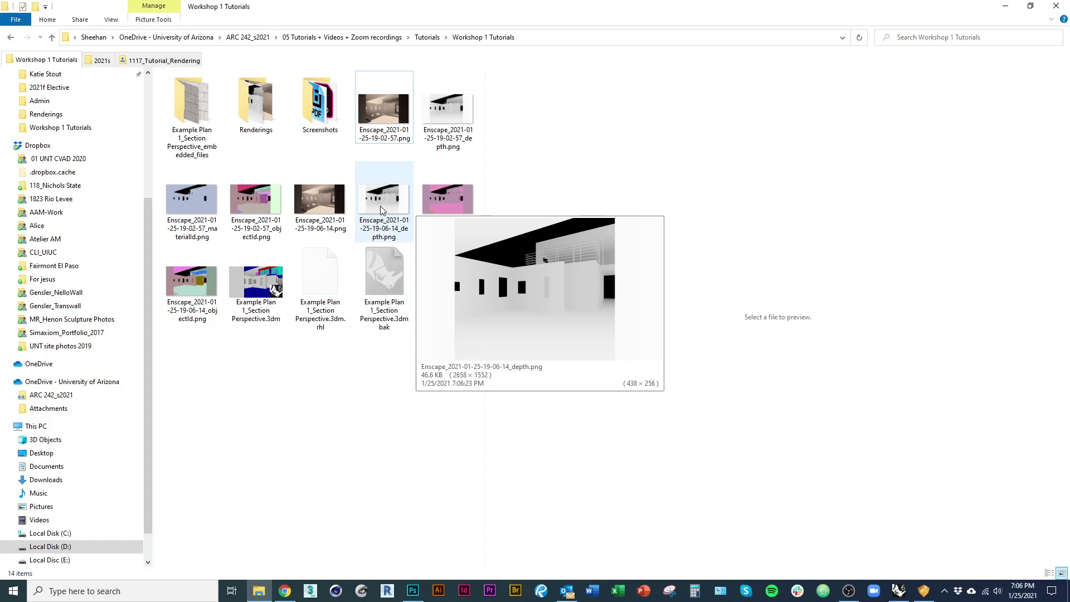
pyautogui.click(381, 209)
pyautogui.click(310, 216)
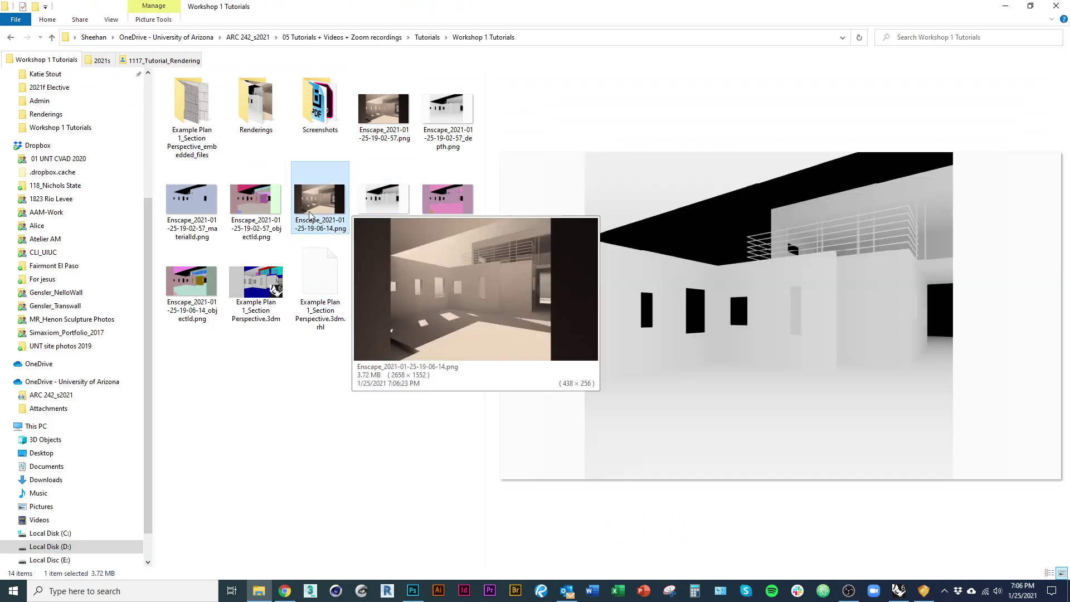
pyautogui.doubleClick(310, 216)
pyautogui.click(1042, 303)
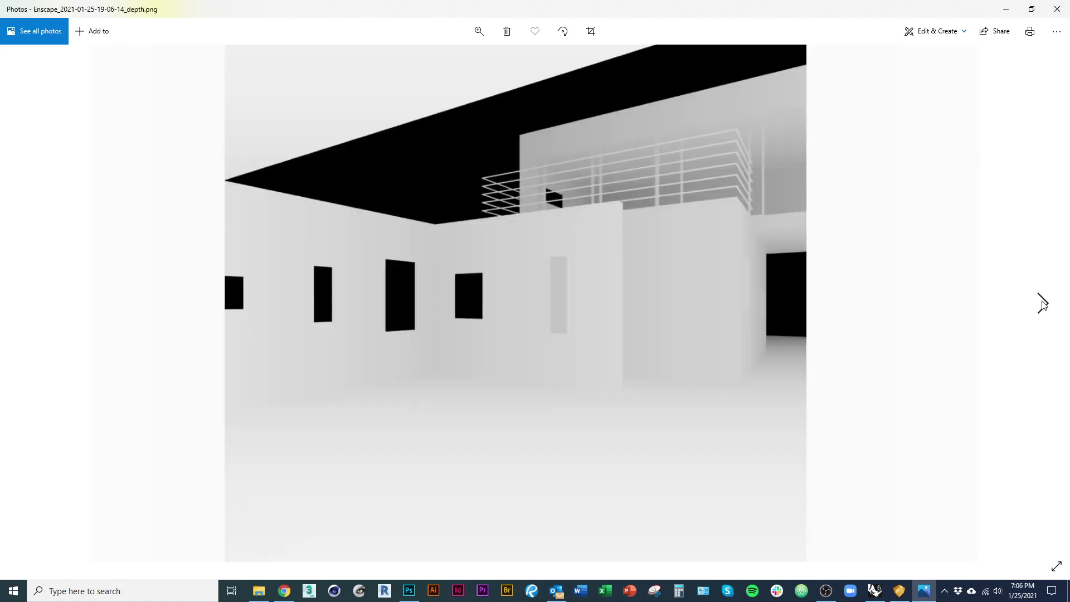
pyautogui.click(1042, 304)
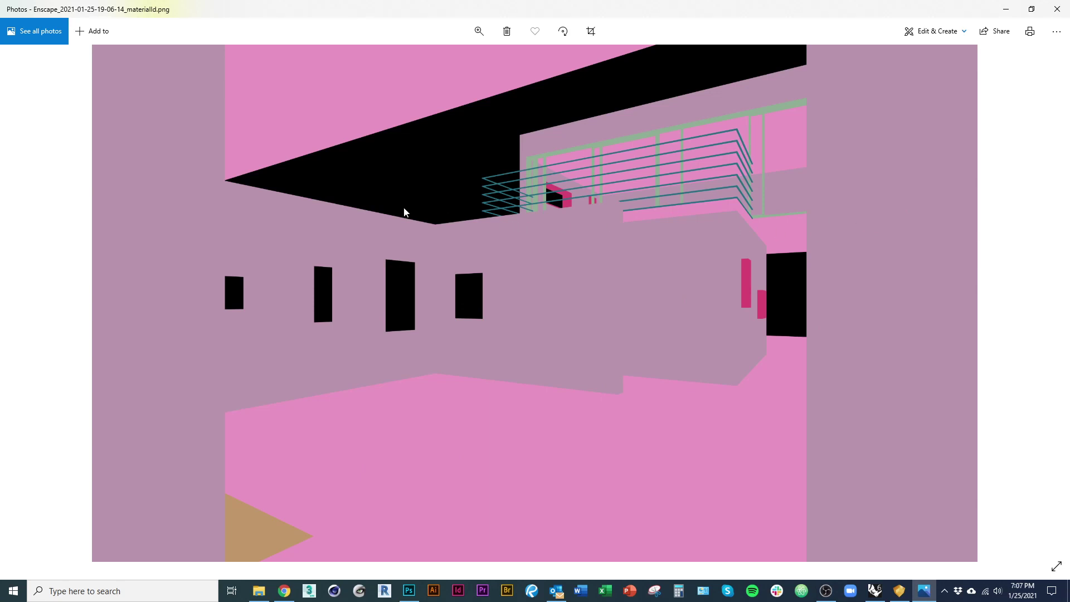
pyautogui.click(1058, 9)
pyautogui.click(387, 453)
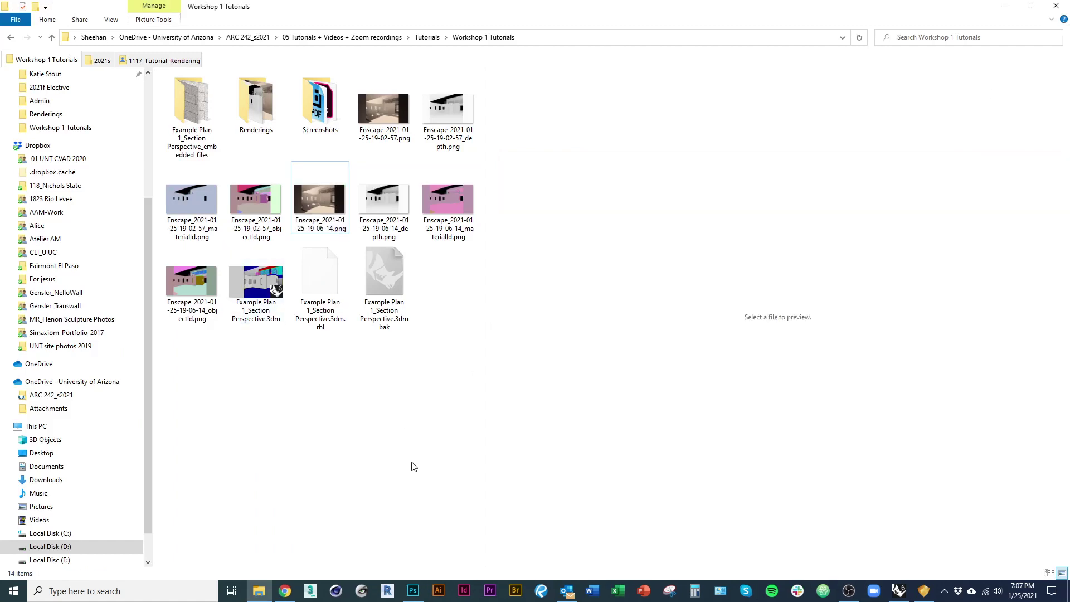